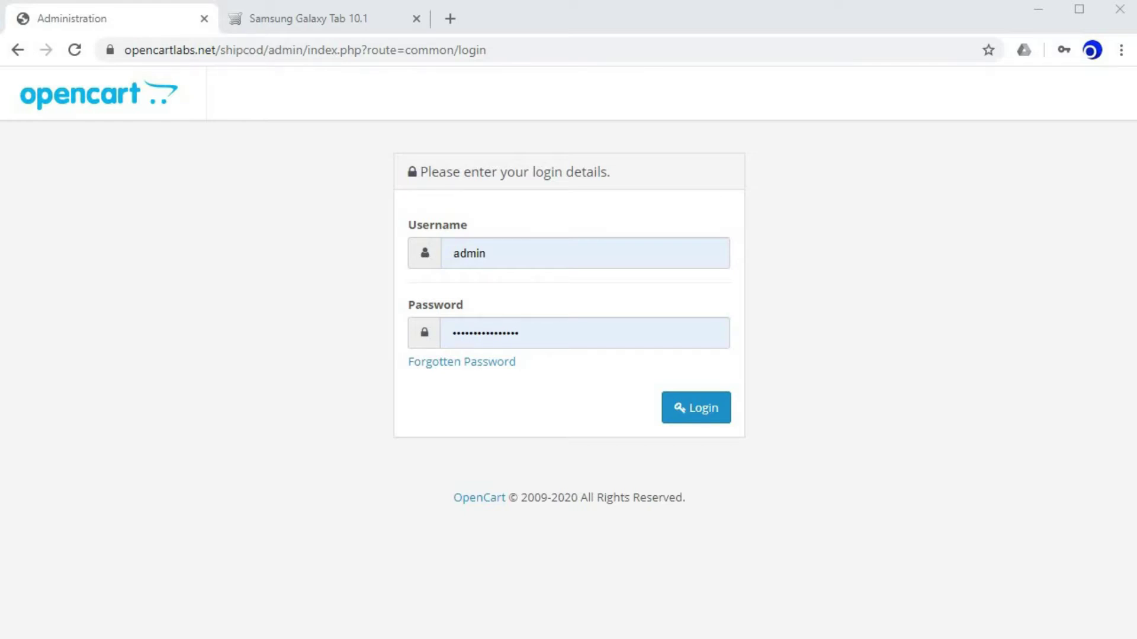
Submit the filled-in admin login to reach the dashboard.
key(Return)
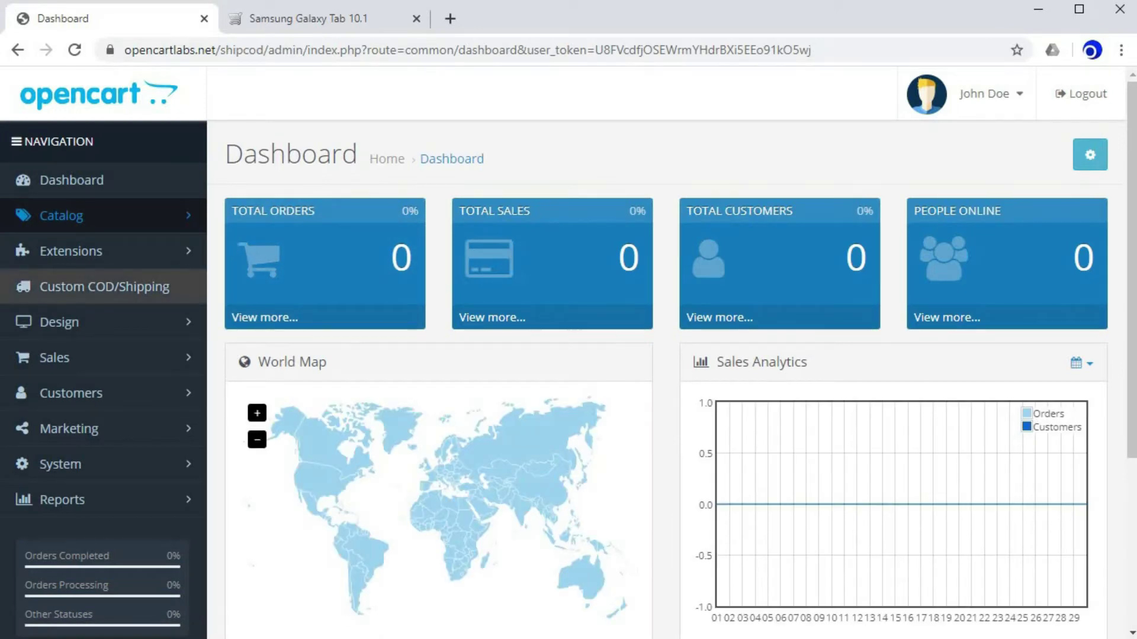
In Custom COD/Shipping, uncheck Set Shipping Fee Per Product, enable Set Shipping Fee Per Category, and save.
click(104, 287)
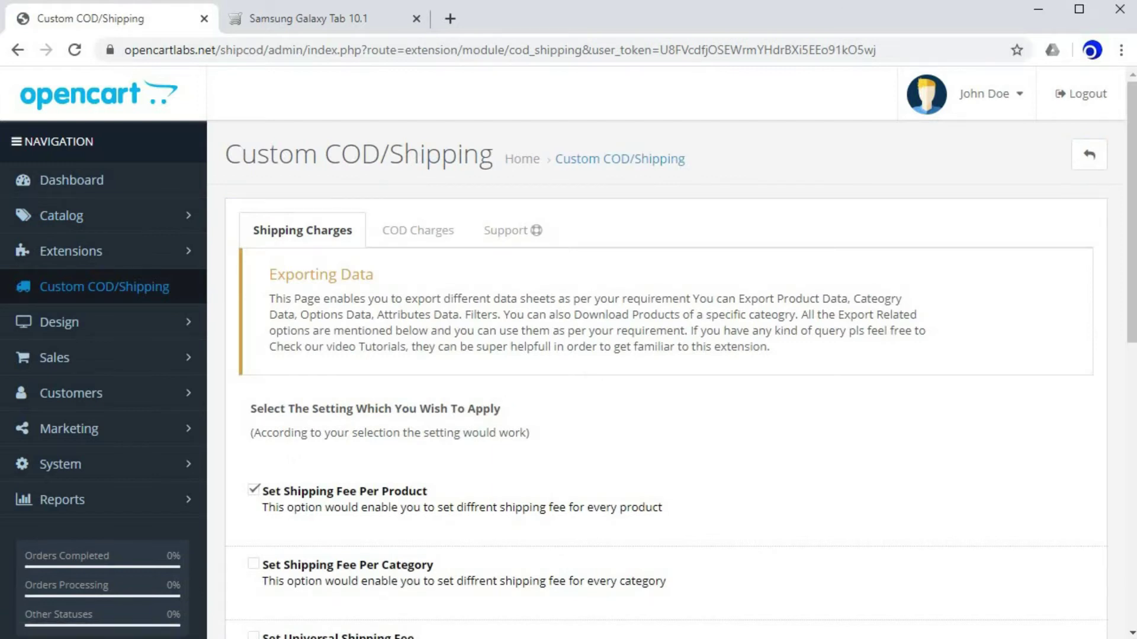
scroll(666, 355, down, 5)
click(254, 223)
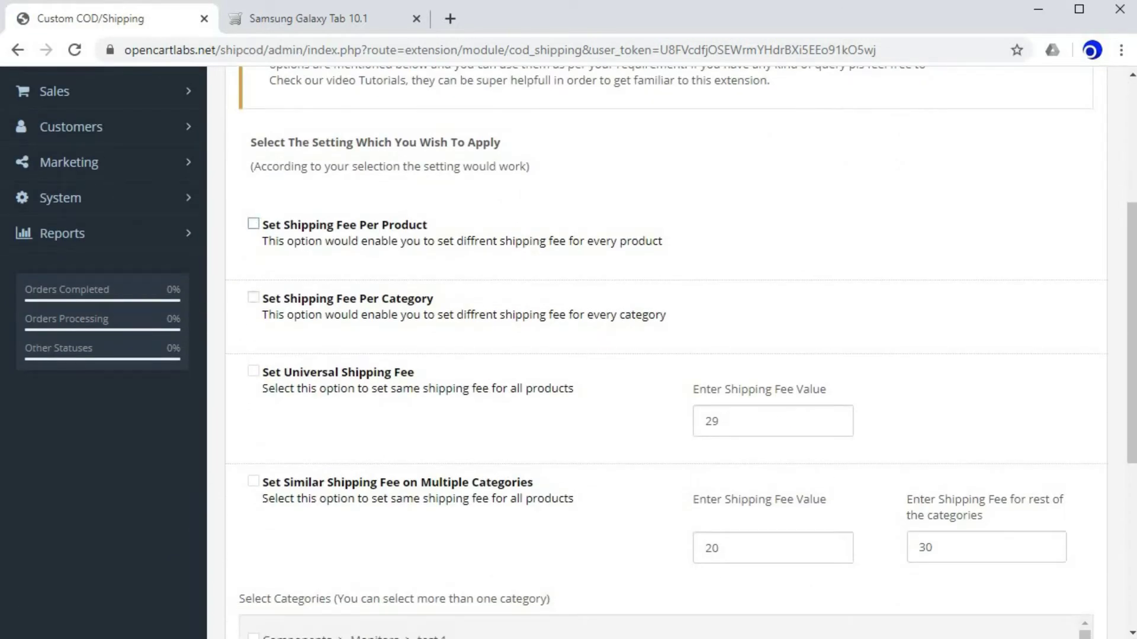
click(273, 310)
click(279, 319)
scroll(456, 330, down, 2)
click(256, 209)
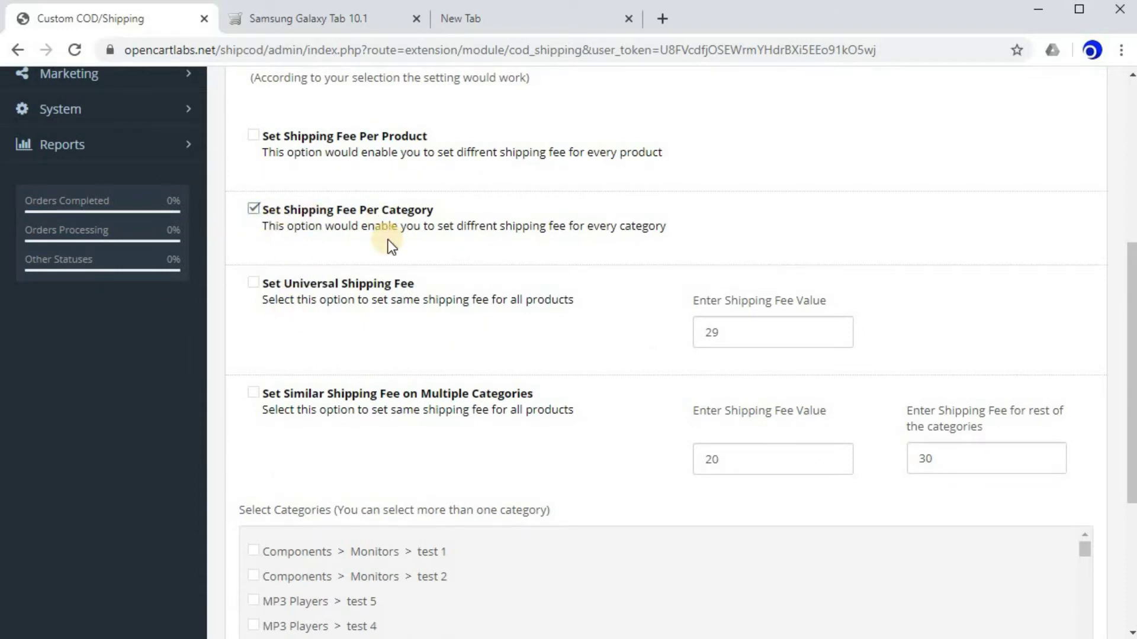
scroll(449, 347, down, 5)
click(286, 447)
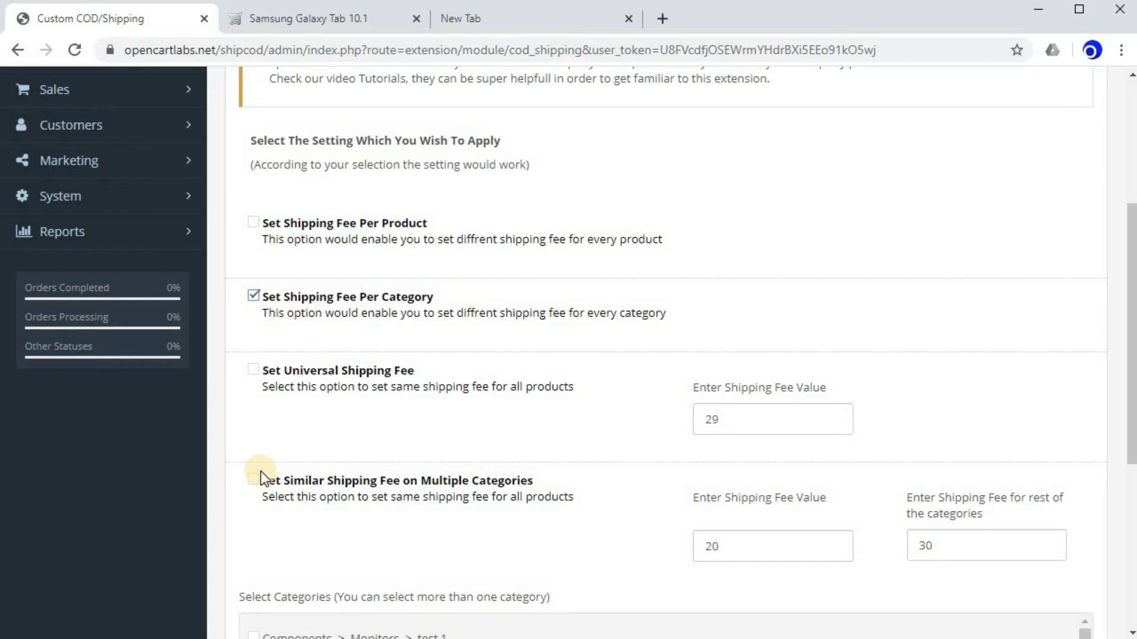
scroll(261, 473, down, 6)
click(275, 443)
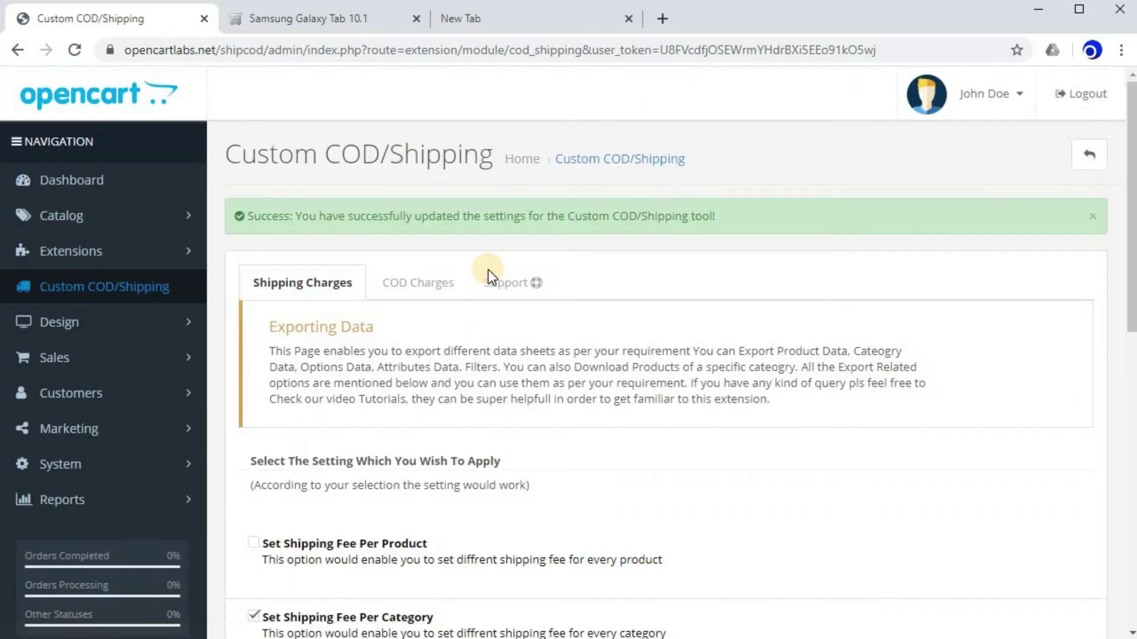
Open the Tablets category for editing from page 2 of the category list.
click(74, 217)
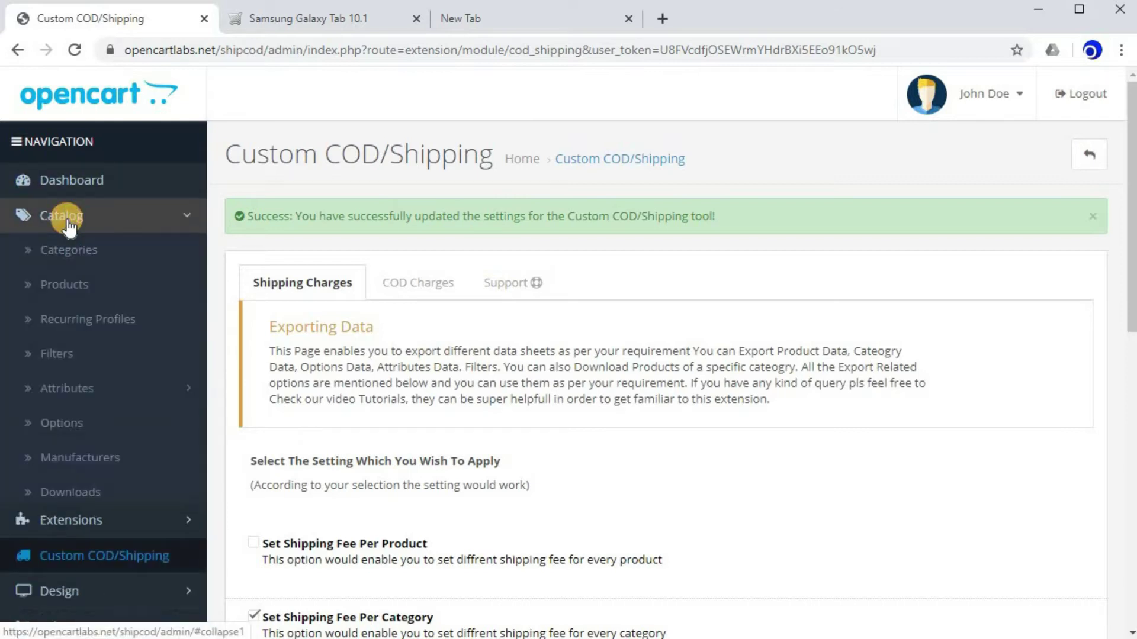
click(89, 251)
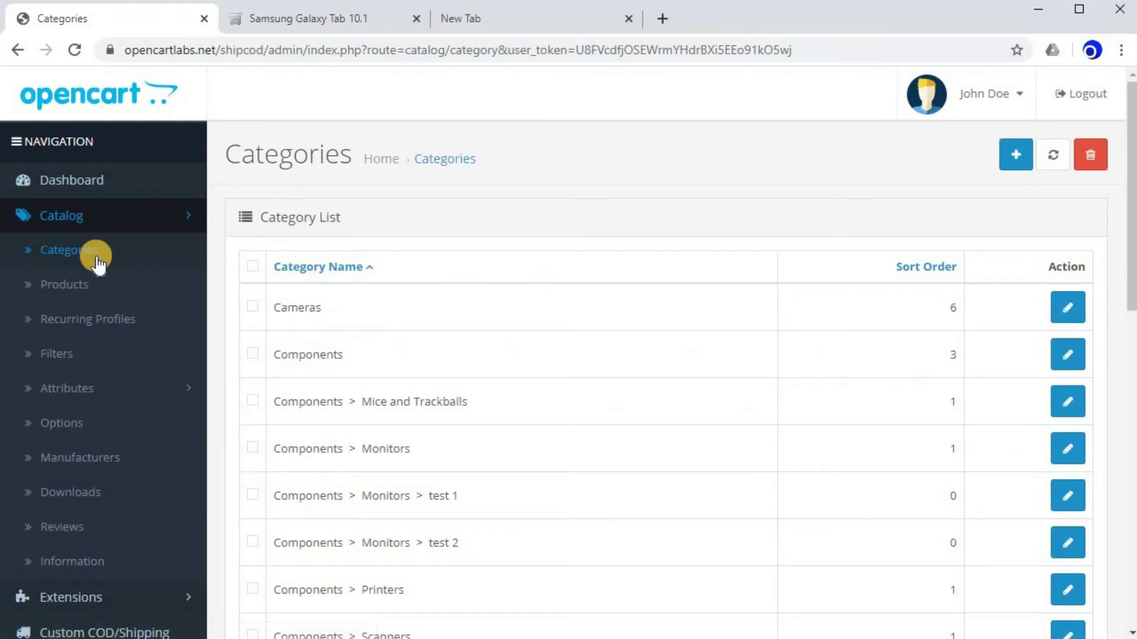
scroll(362, 314, down, 3)
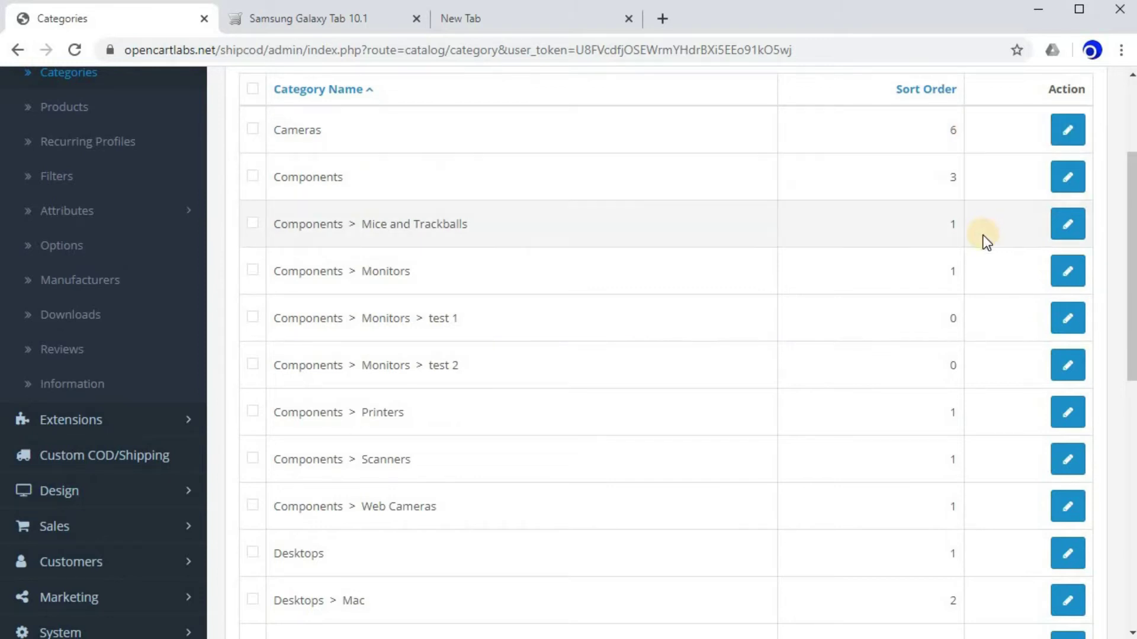
scroll(608, 277, down, 8)
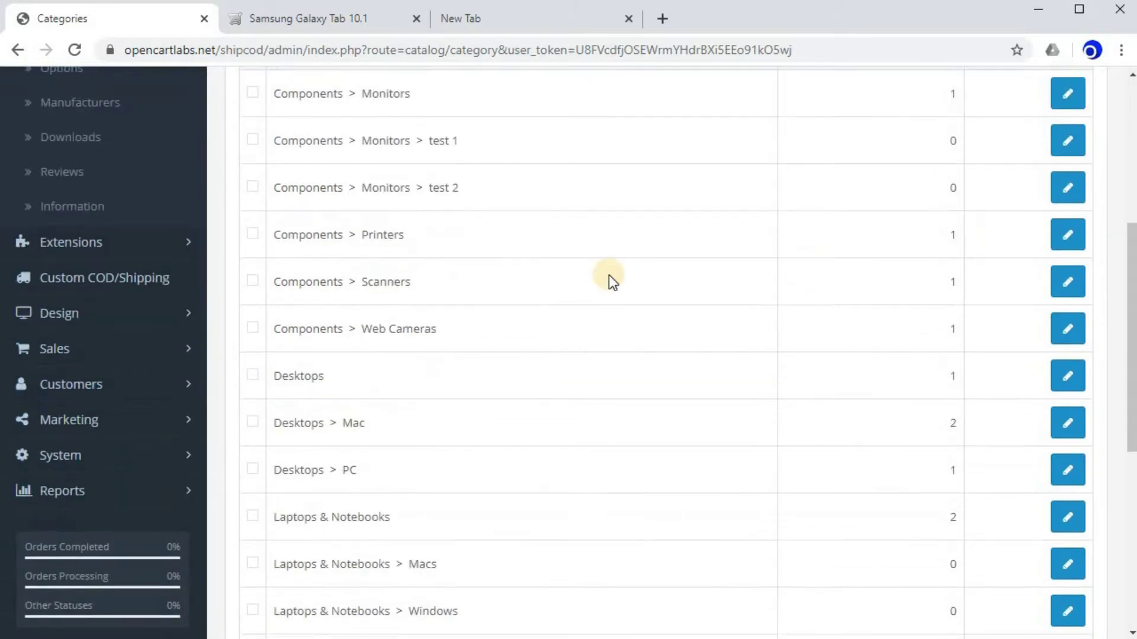
scroll(594, 274, up, 10)
scroll(585, 335, down, 10)
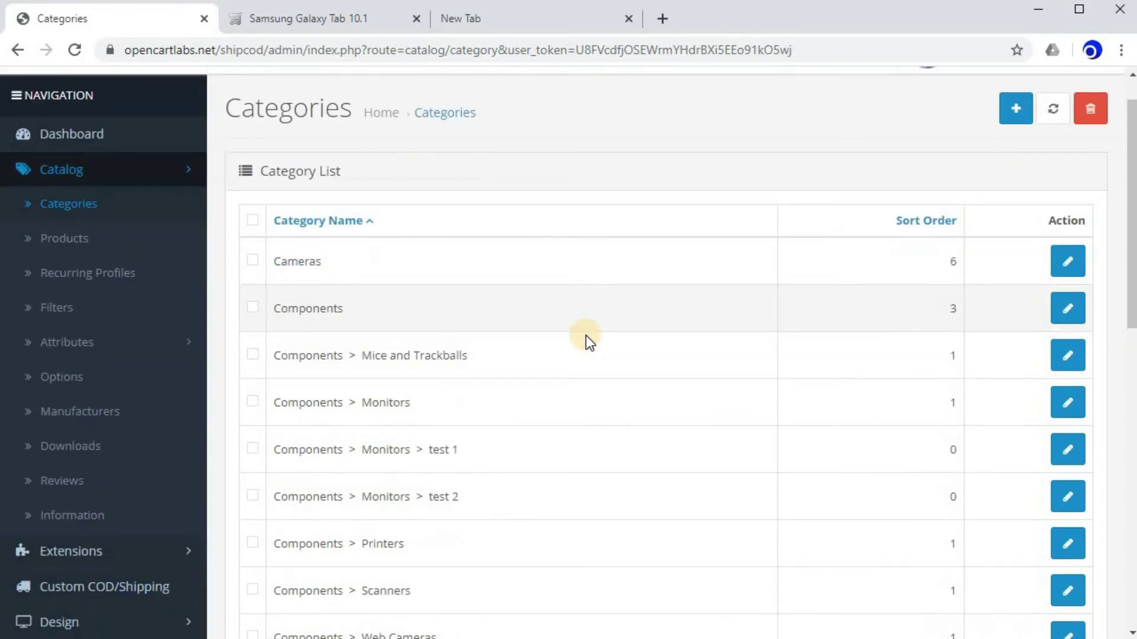
scroll(585, 335, down, 1)
click(286, 553)
scroll(445, 328, down, 9)
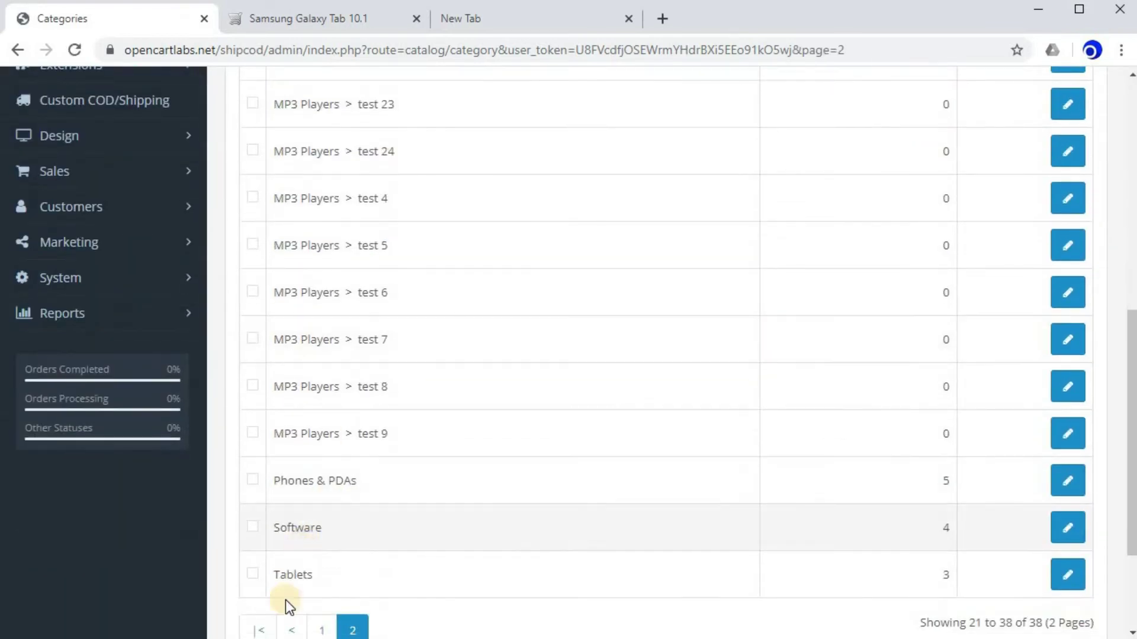
click(1059, 579)
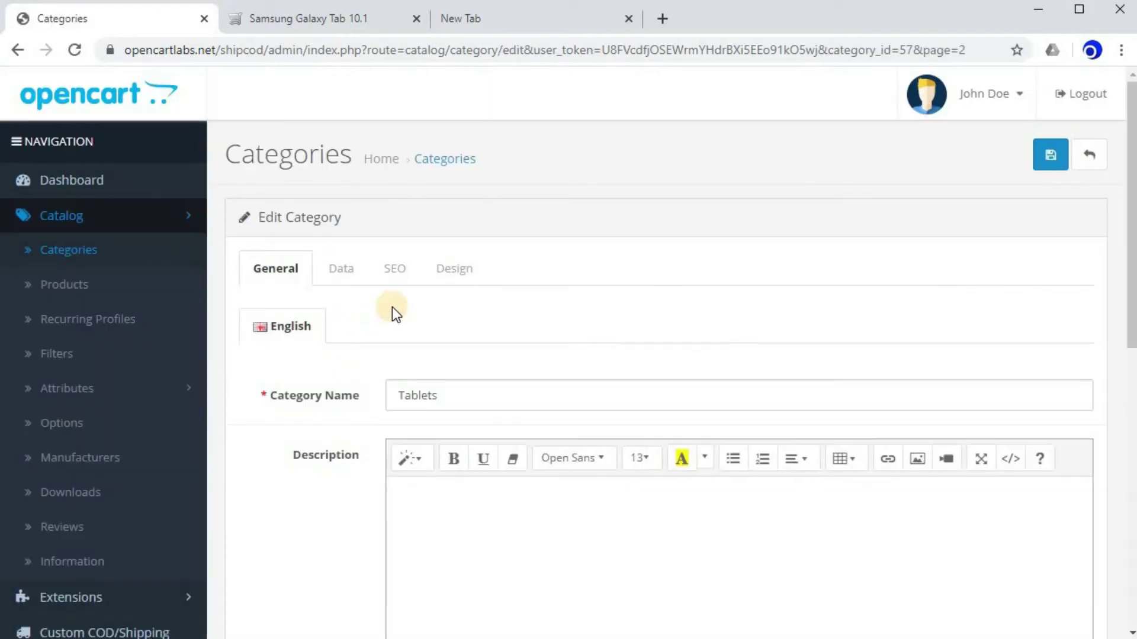
Enter 29 as the Tablets category's Shipping Cost on the Data tab.
scroll(392, 307, down, 3)
scroll(332, 274, up, 3)
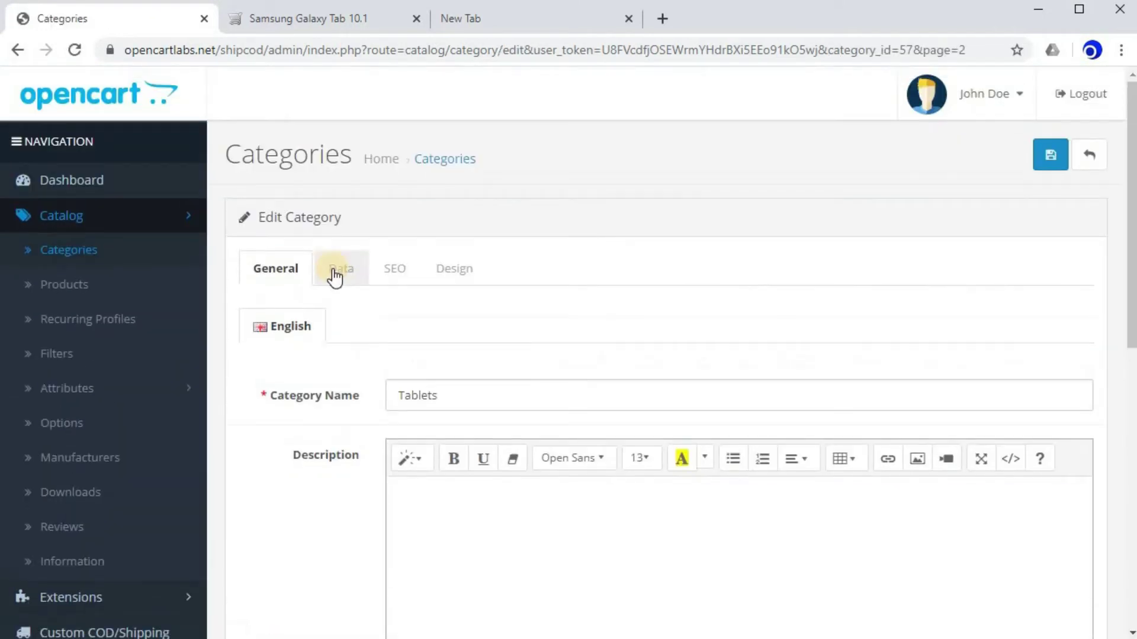
click(334, 274)
scroll(538, 208, down, 3)
click(450, 159)
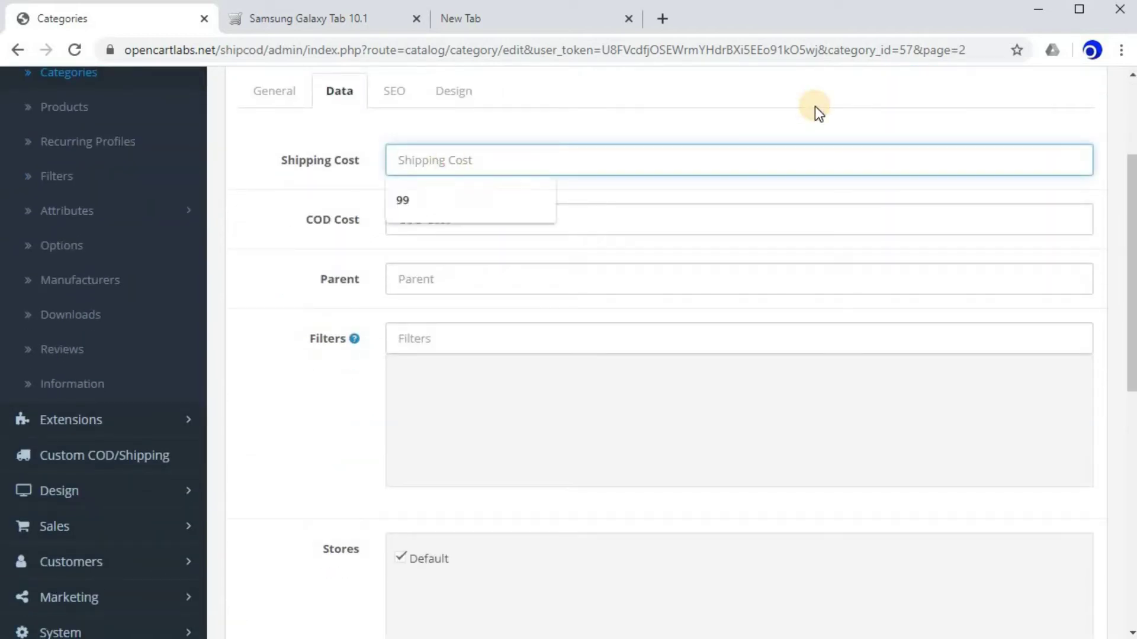
text(29)
click(648, 93)
scroll(637, 278, up, 4)
scroll(812, 340, down, 5)
scroll(812, 340, up, 5)
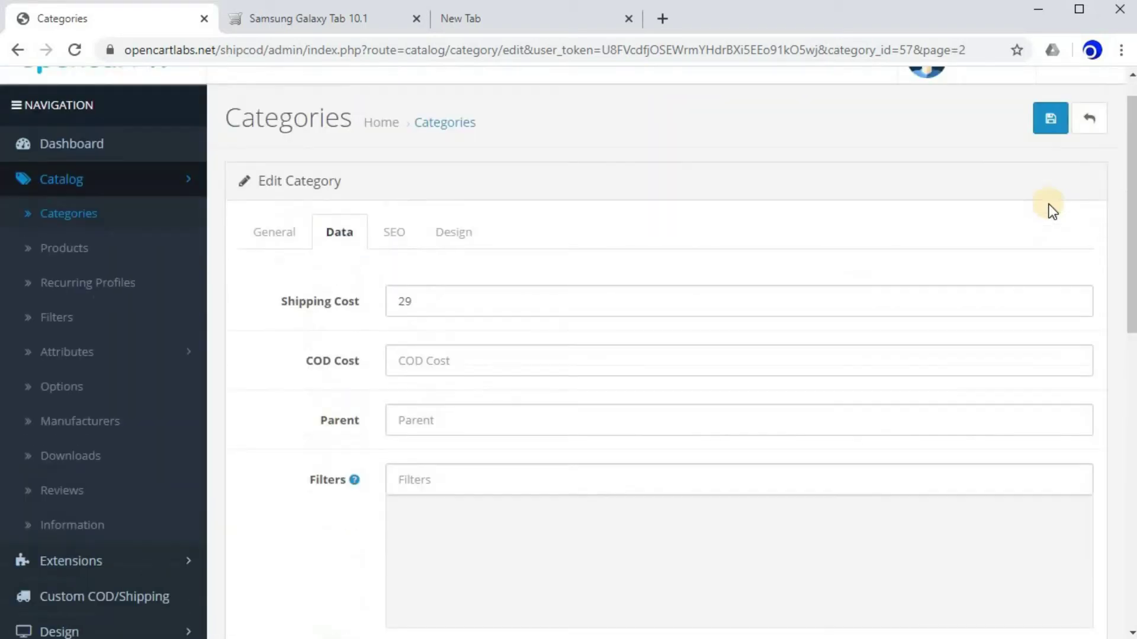
Save the Tablets category, then return to page 2 of the category list.
click(1052, 165)
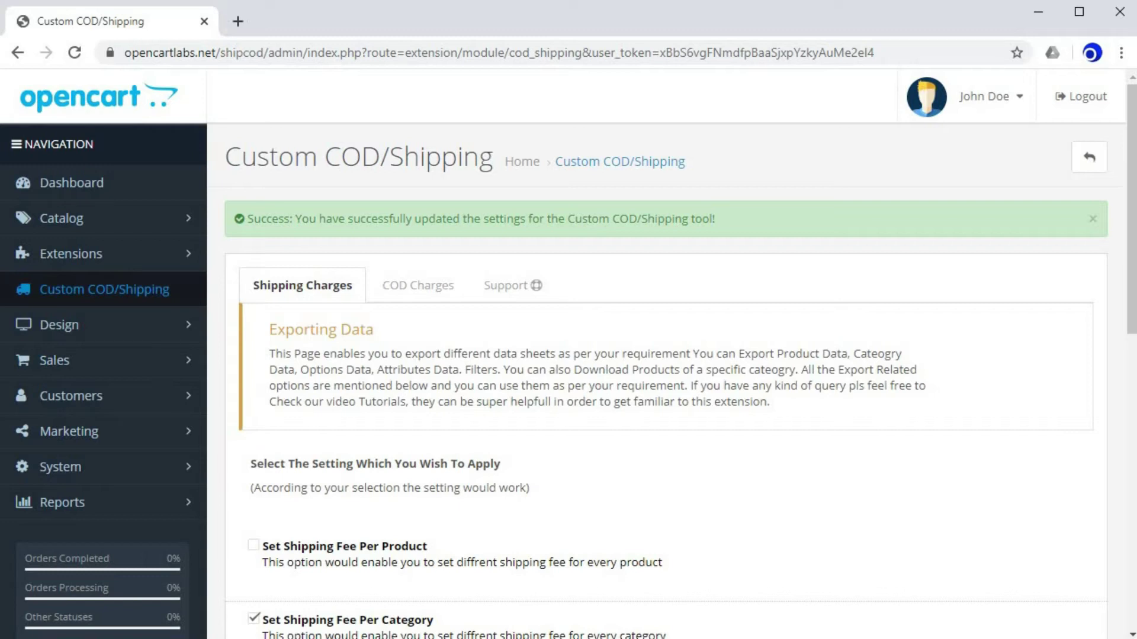
click(61, 218)
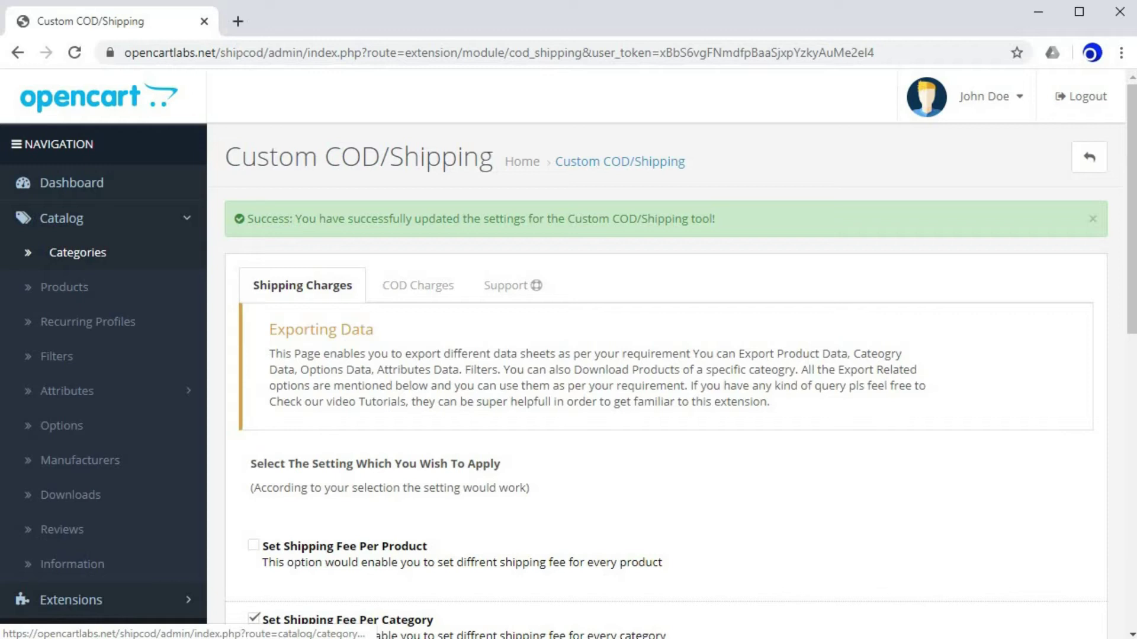
click(78, 253)
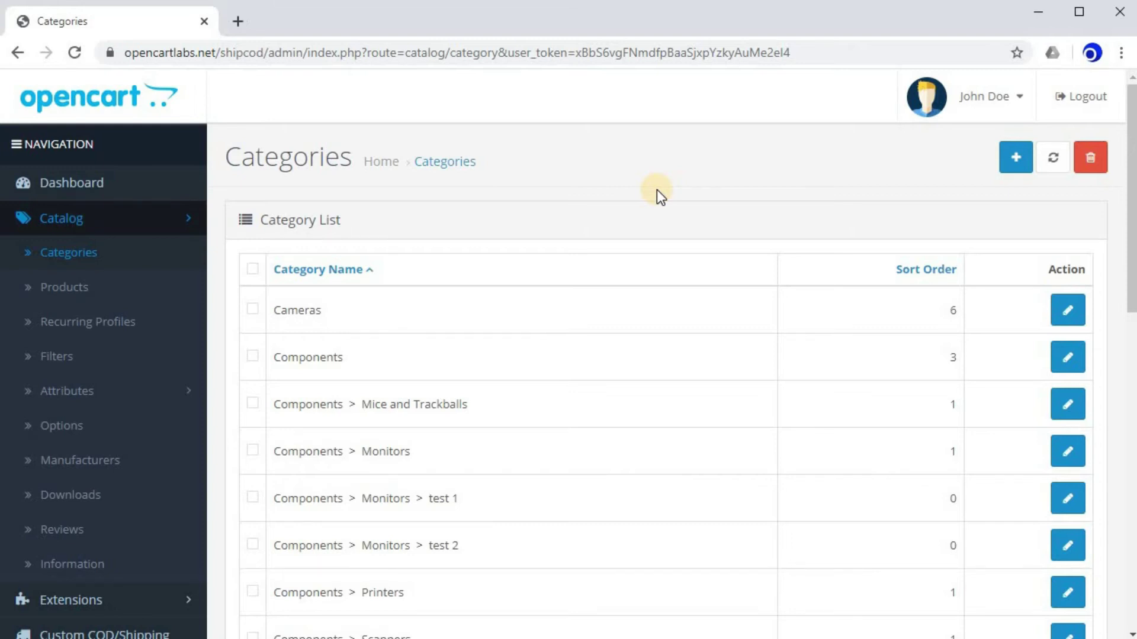
scroll(656, 189, down, 12)
click(284, 469)
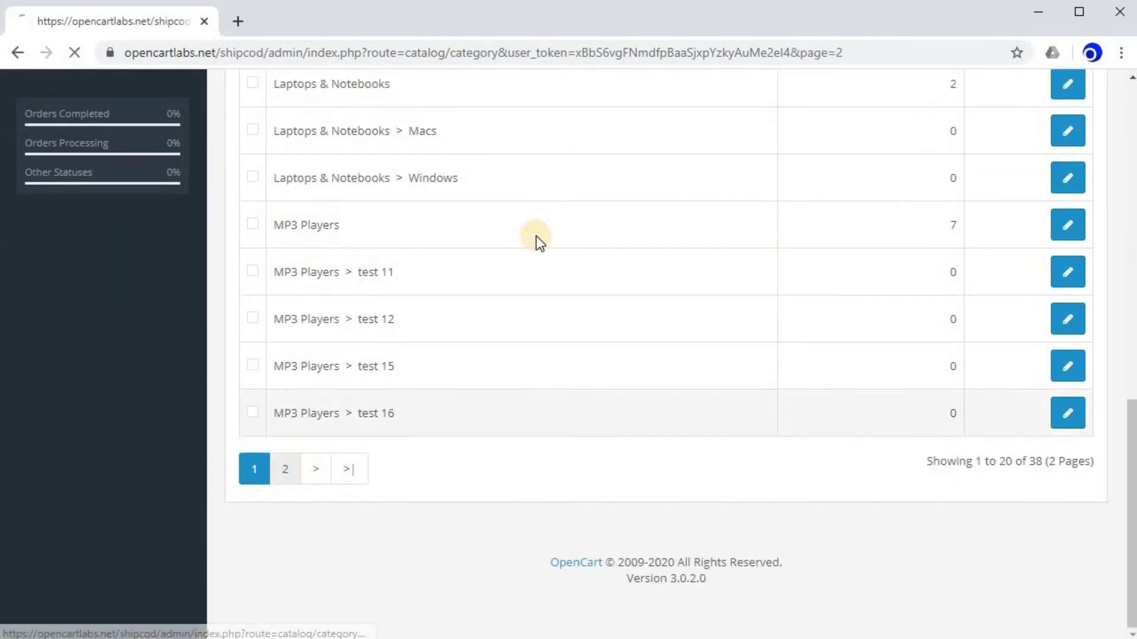
scroll(545, 245, down, 10)
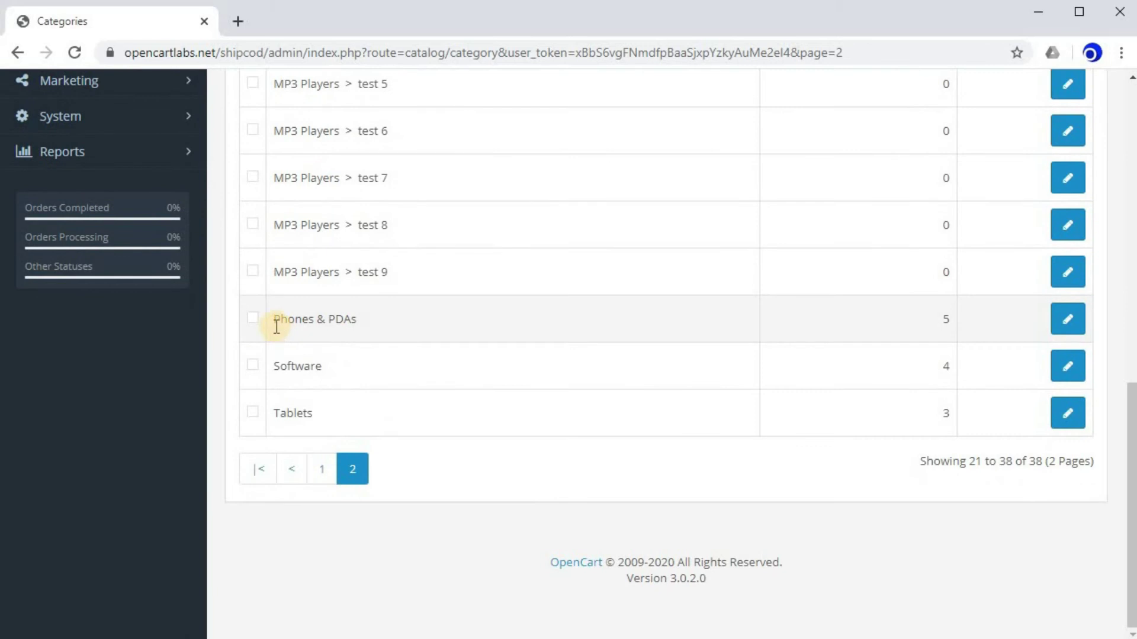
Edit Phones & PDAs, set its Shipping Cost to 29, and save.
click(1063, 321)
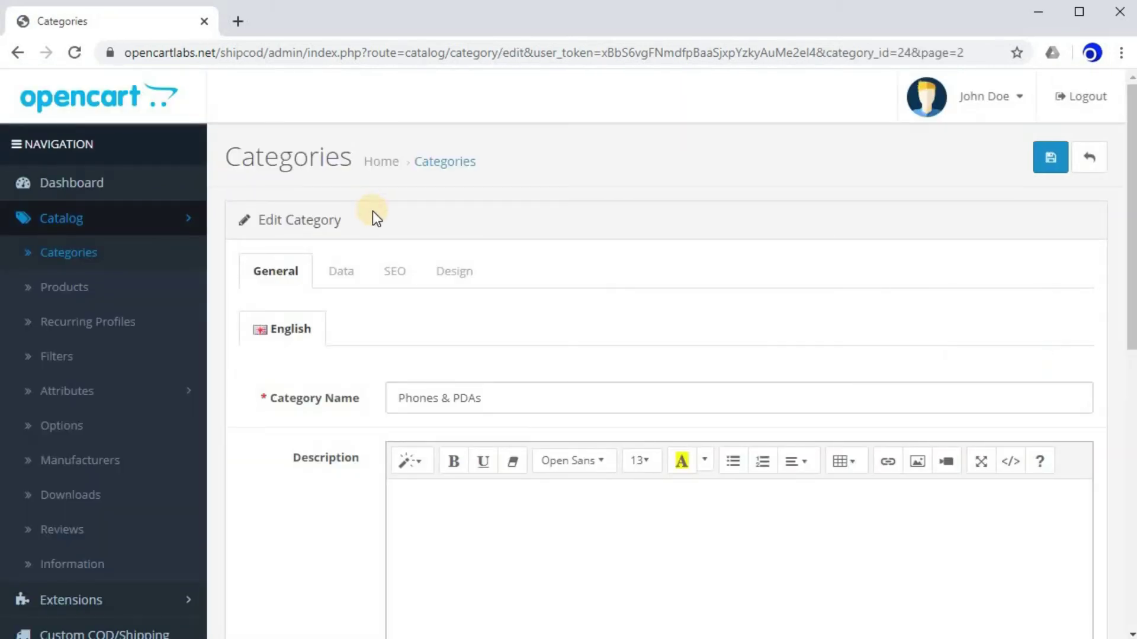
click(342, 287)
scroll(296, 266, down, 1)
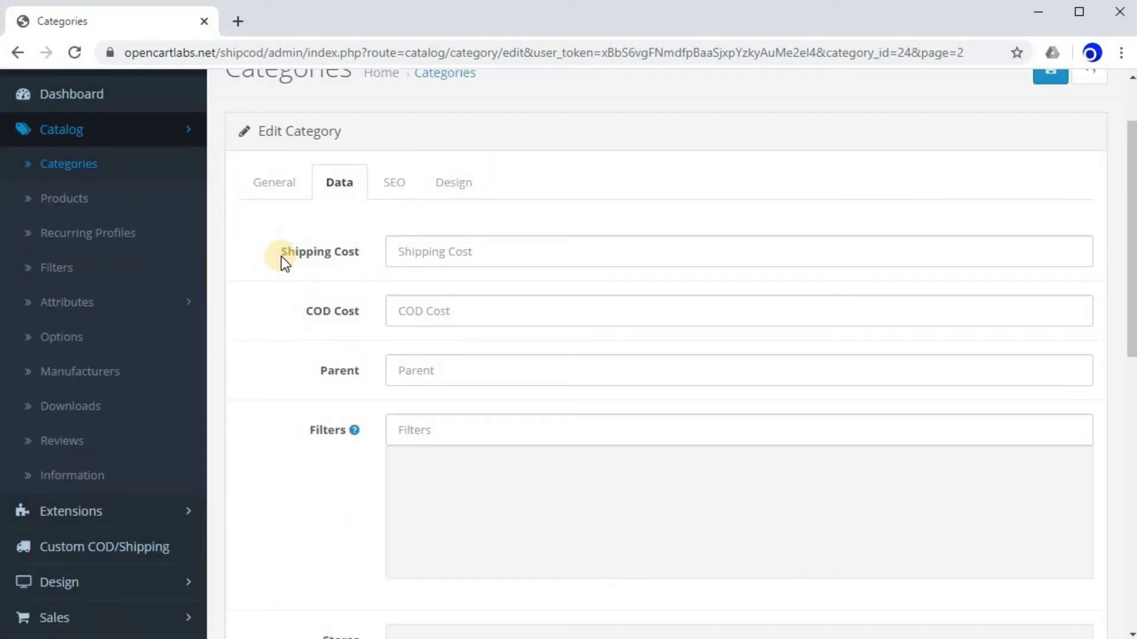
click(433, 254)
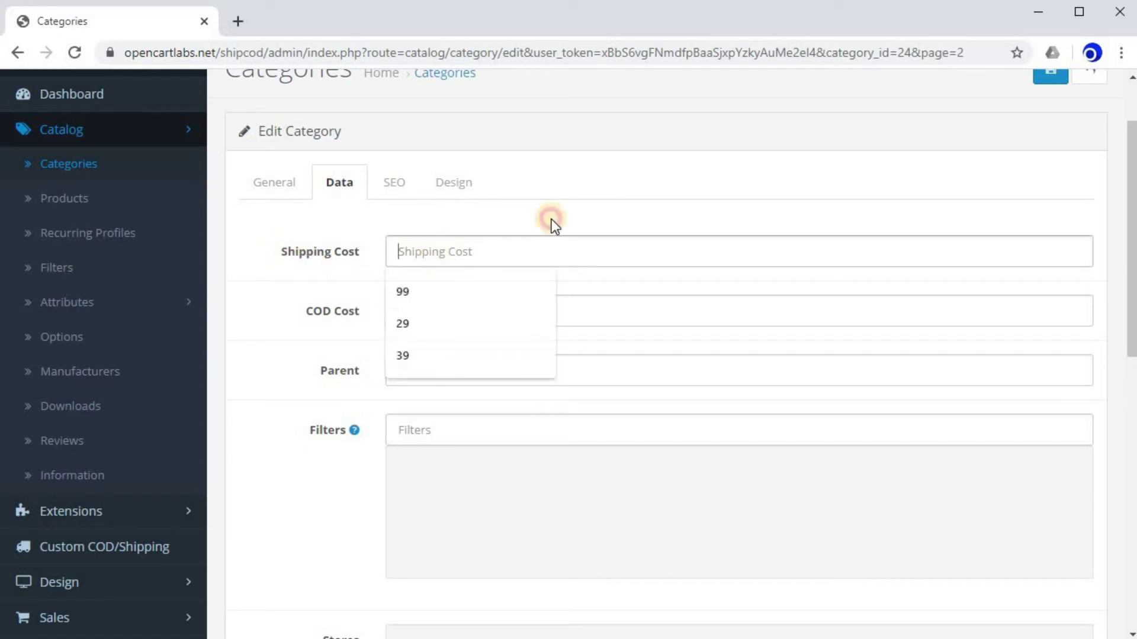
text(29)
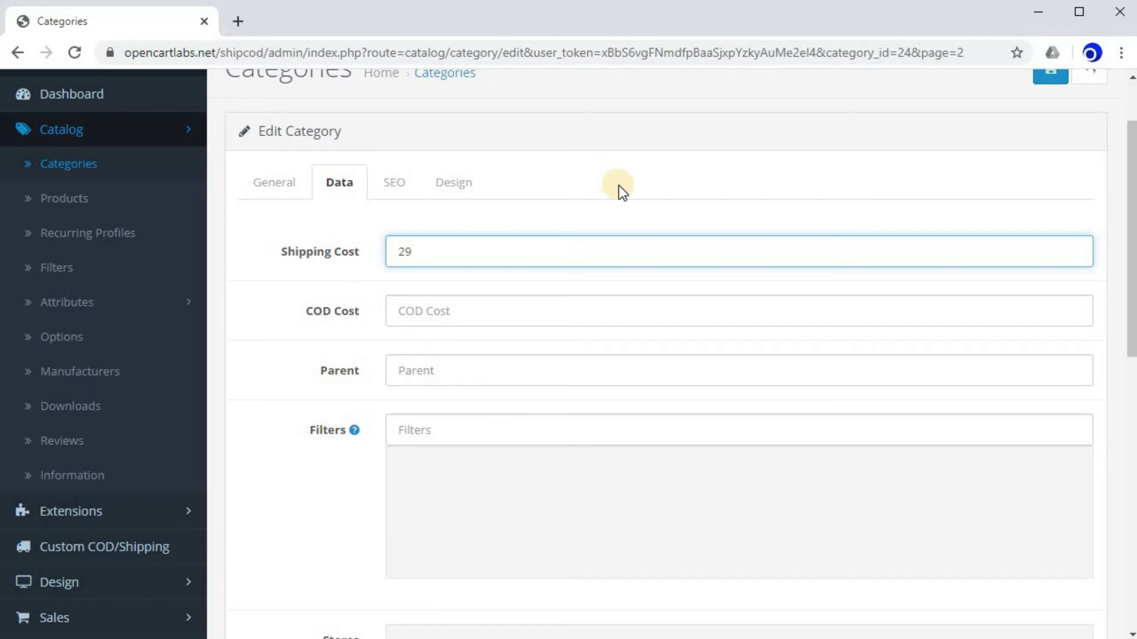
scroll(828, 194, up, 2)
click(1058, 171)
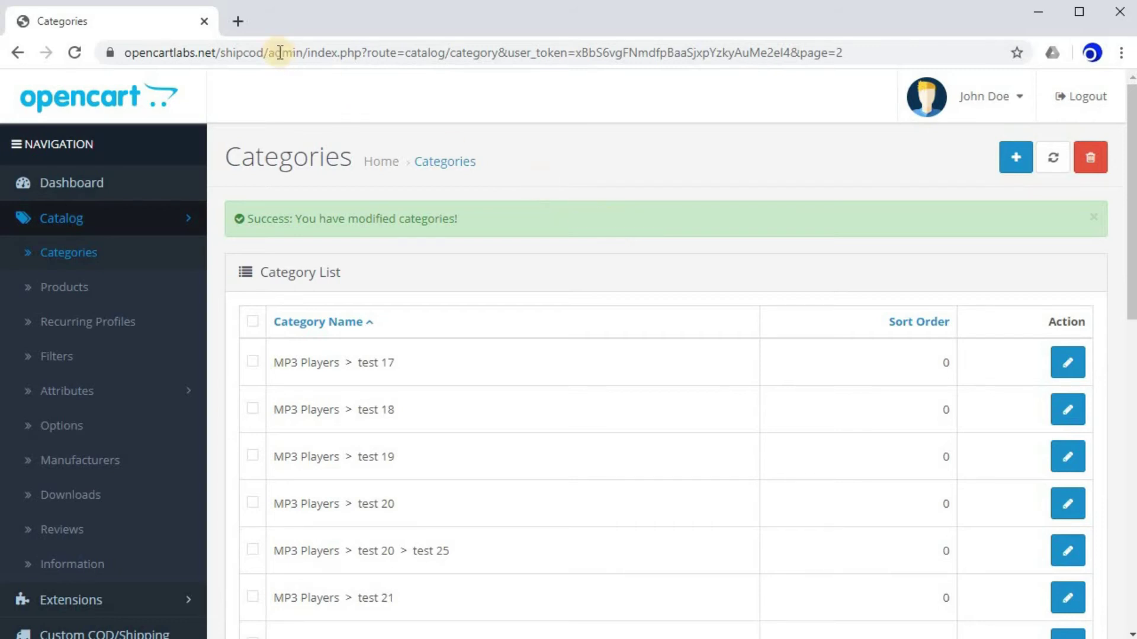
Load the storefront in a new tab and go to checkout with the HTC Touch HD in the cart.
click(237, 21)
text(opencartlabs.net/shipcod/)
key(Return)
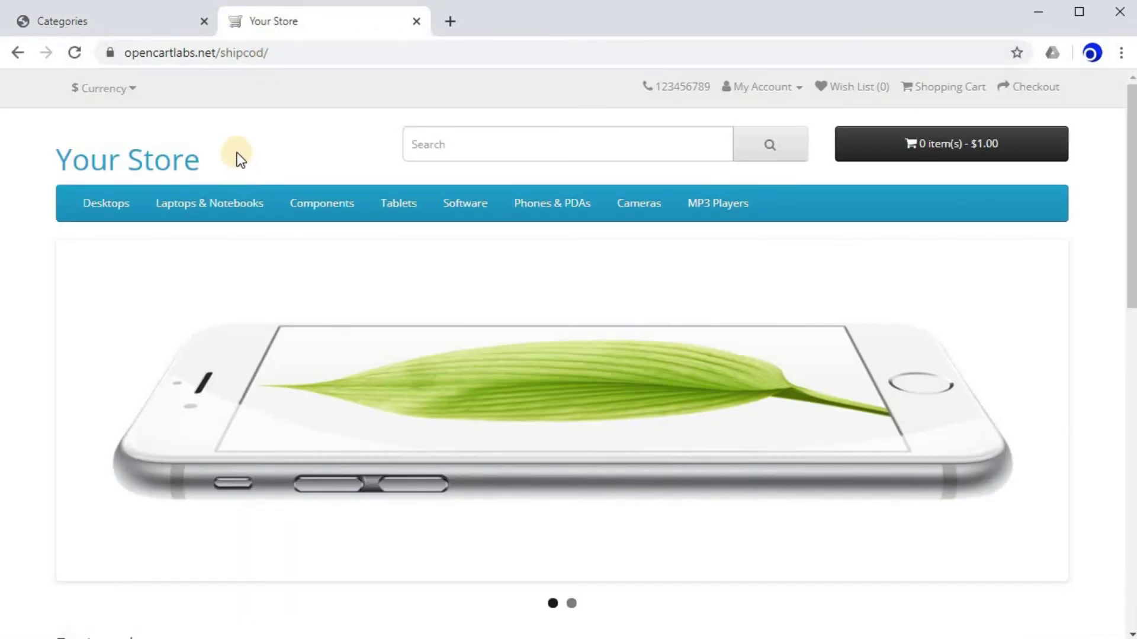
click(545, 209)
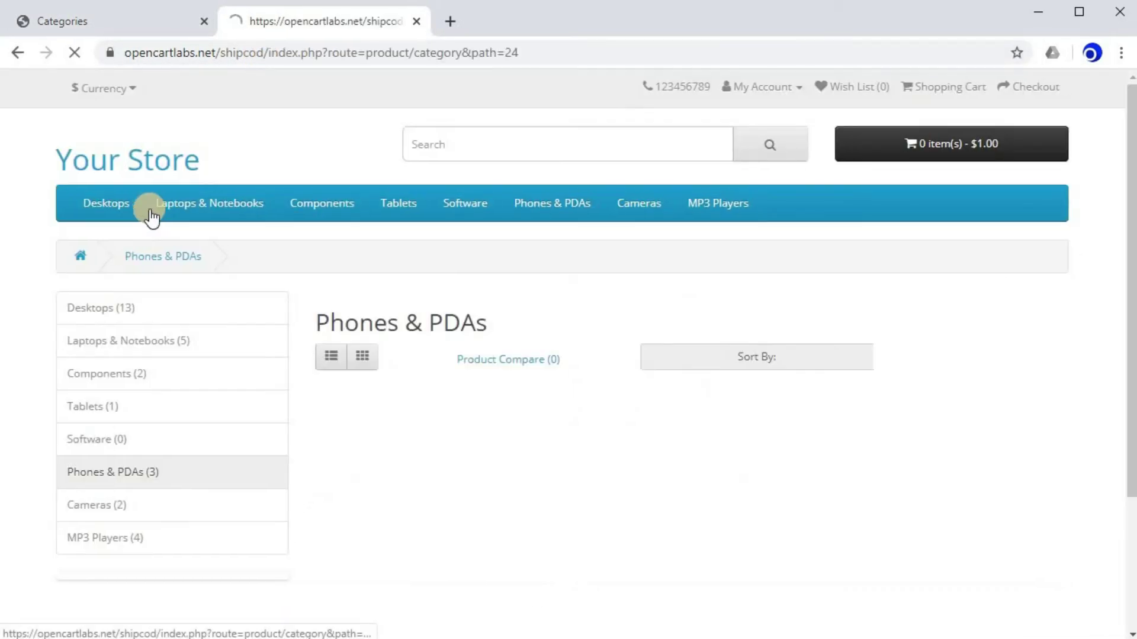
scroll(357, 151, down, 3)
click(434, 292)
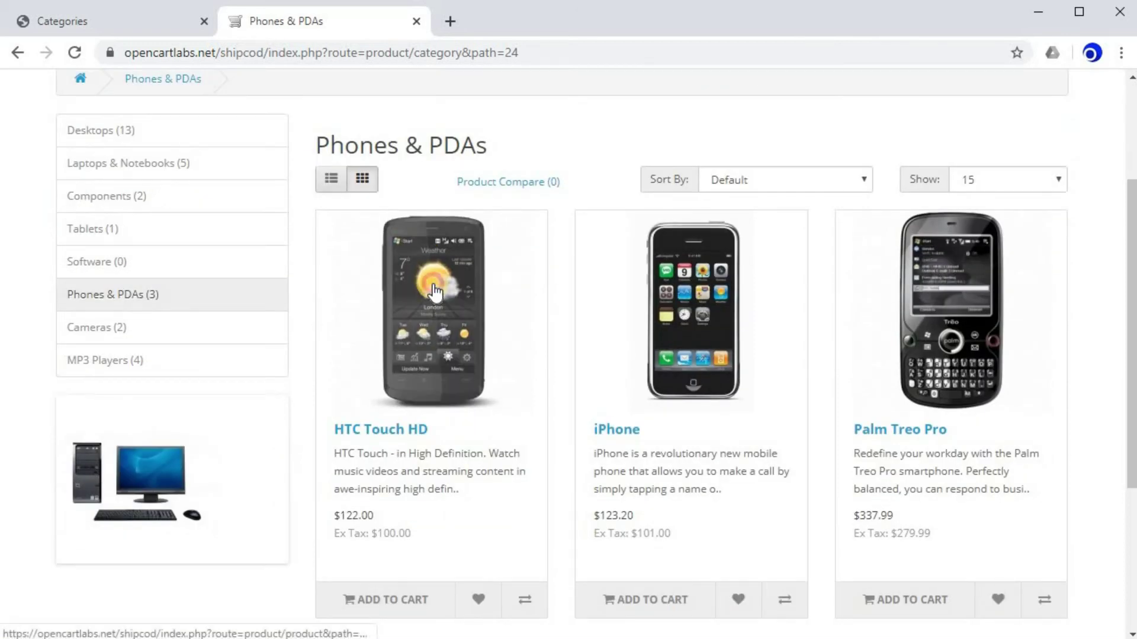
scroll(462, 314, down, 5)
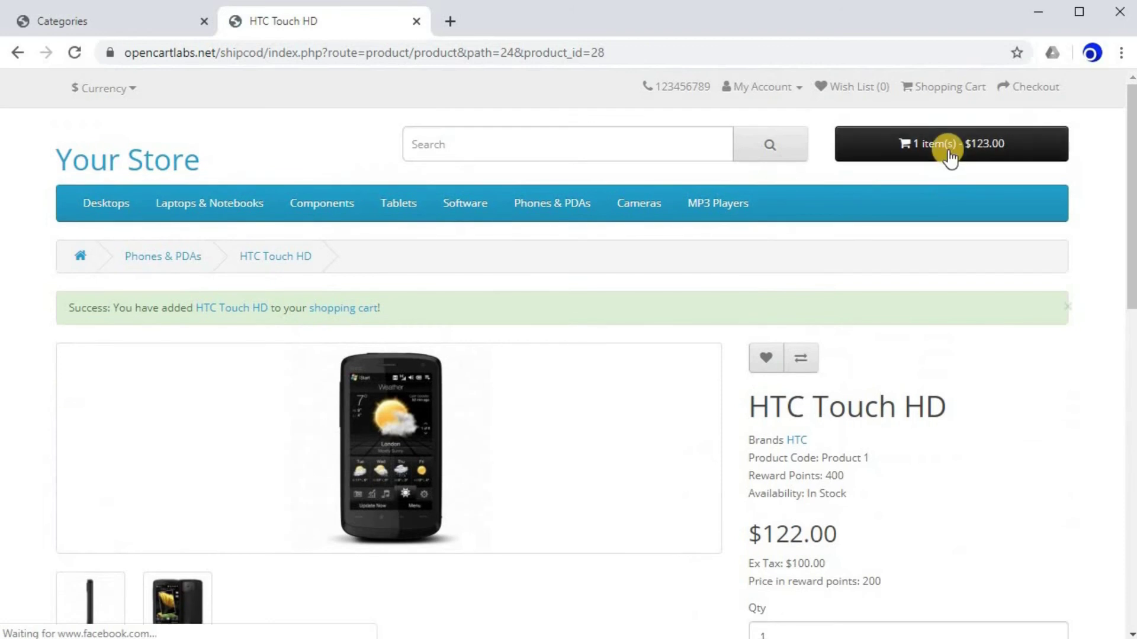
click(944, 143)
click(1030, 422)
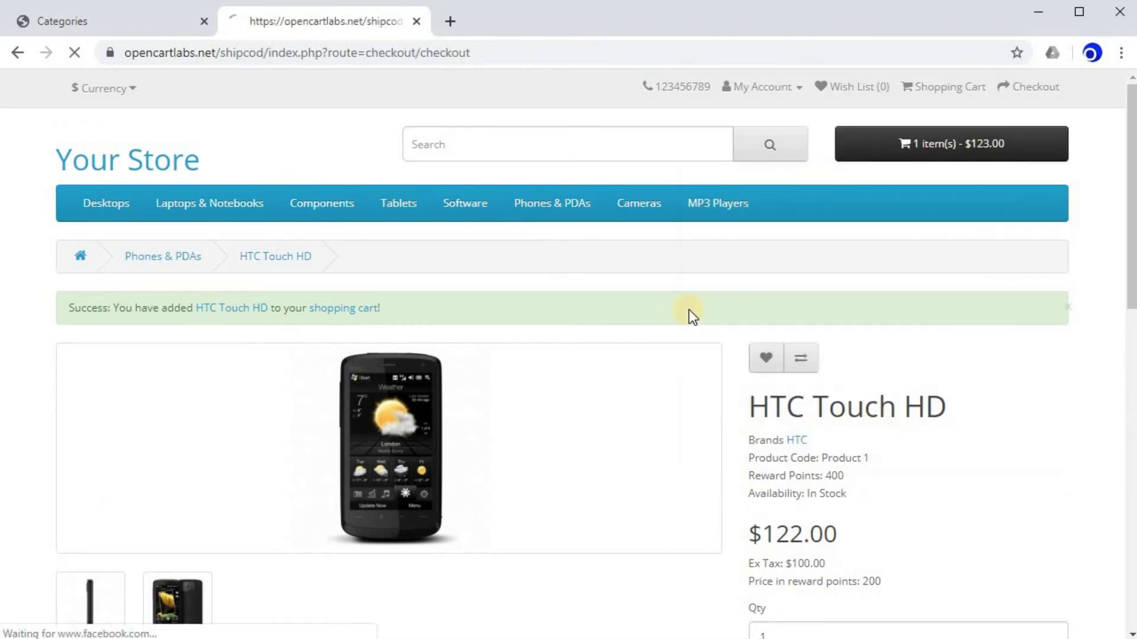
scroll(293, 311, down, 3)
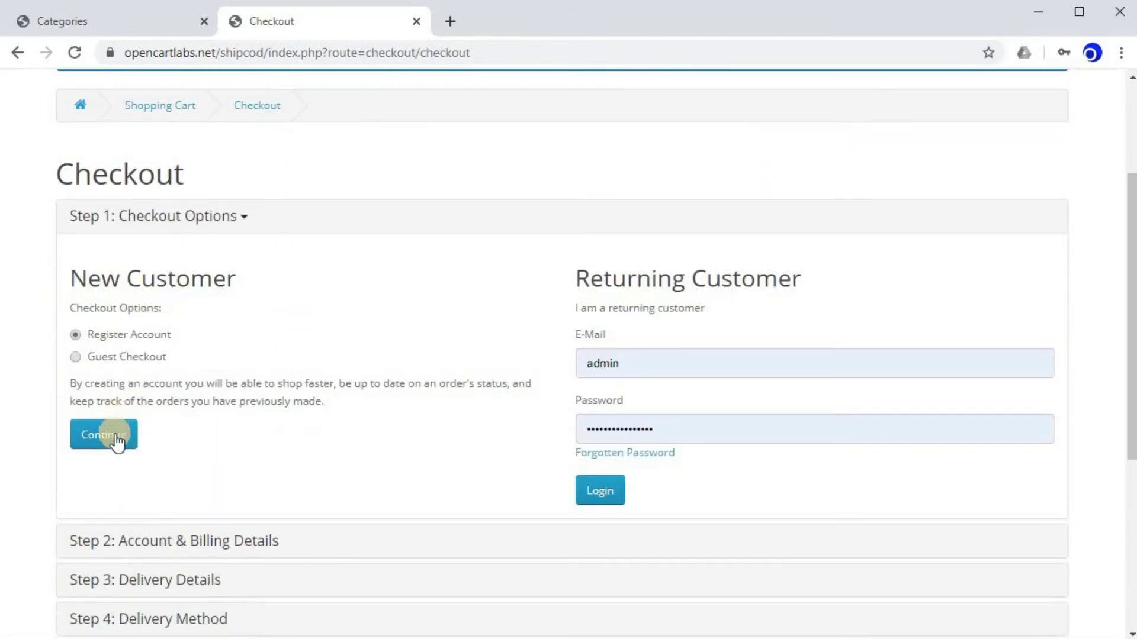
Choose Guest Checkout and enter first and last name 'test', an e-mail and a telephone number.
click(98, 357)
click(121, 441)
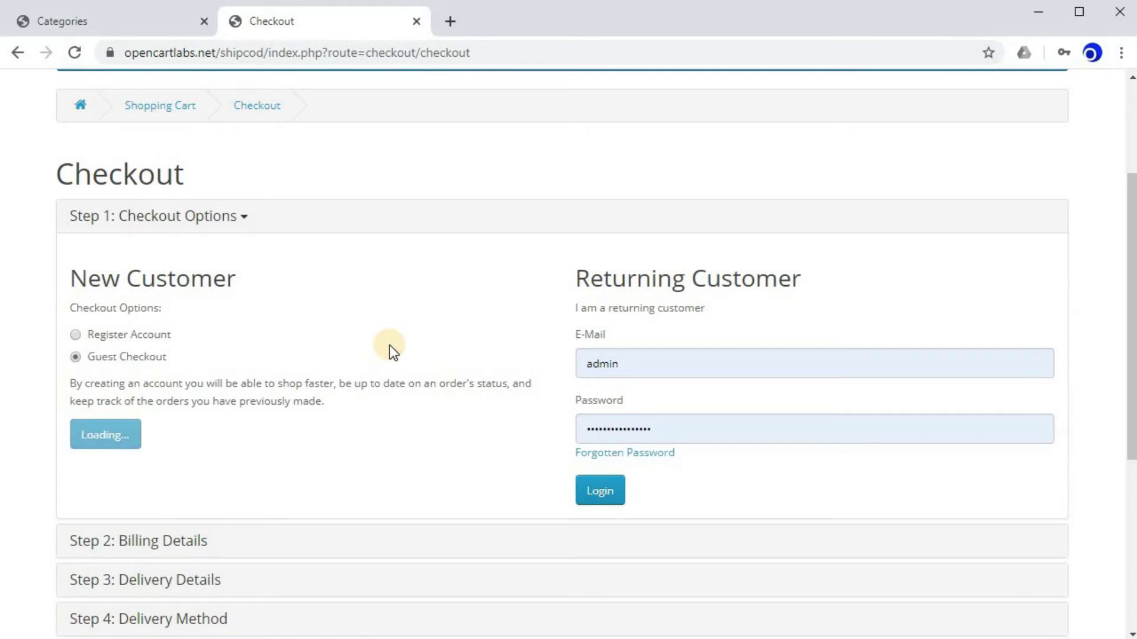
click(133, 365)
text(test)
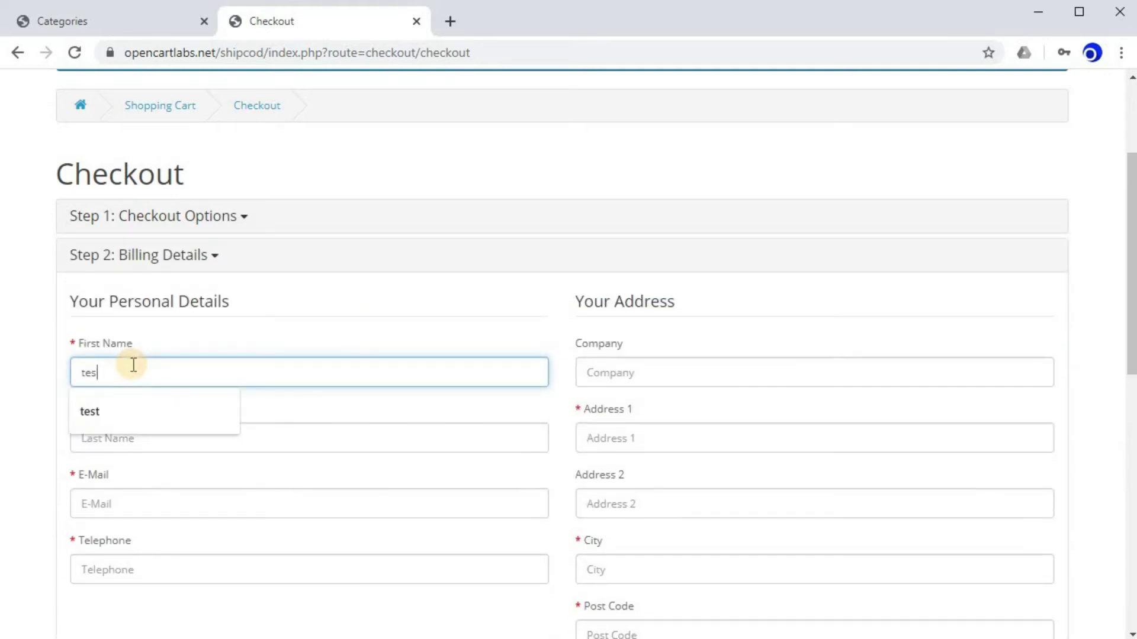
key(Tab)
text(test)
key(Tab)
text(test@gmail)
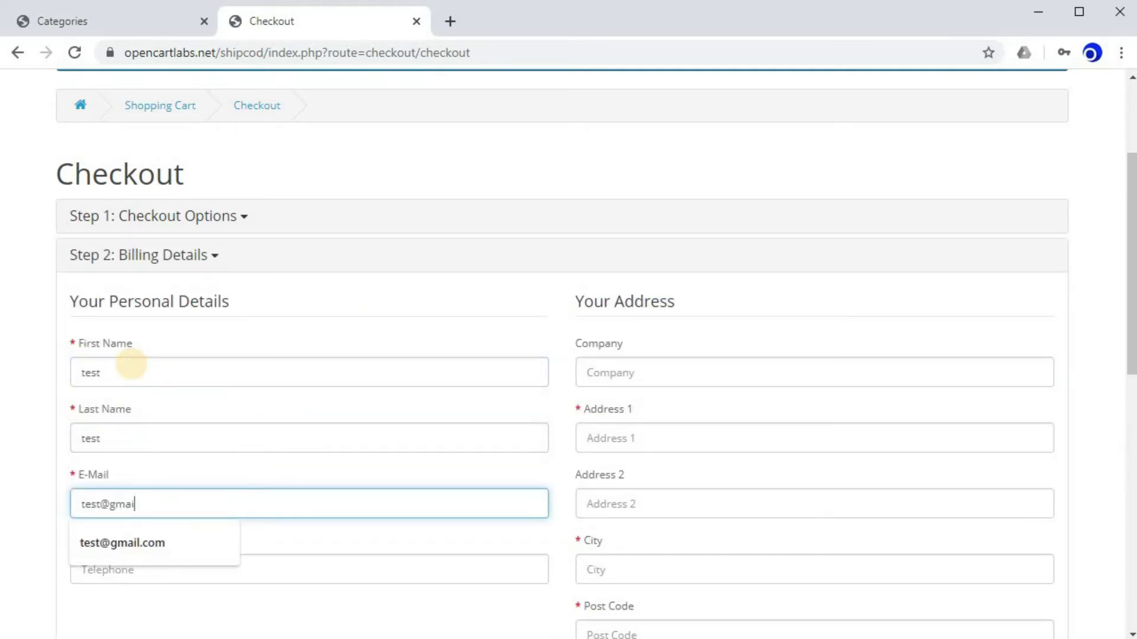
text(m)
key(Tab)
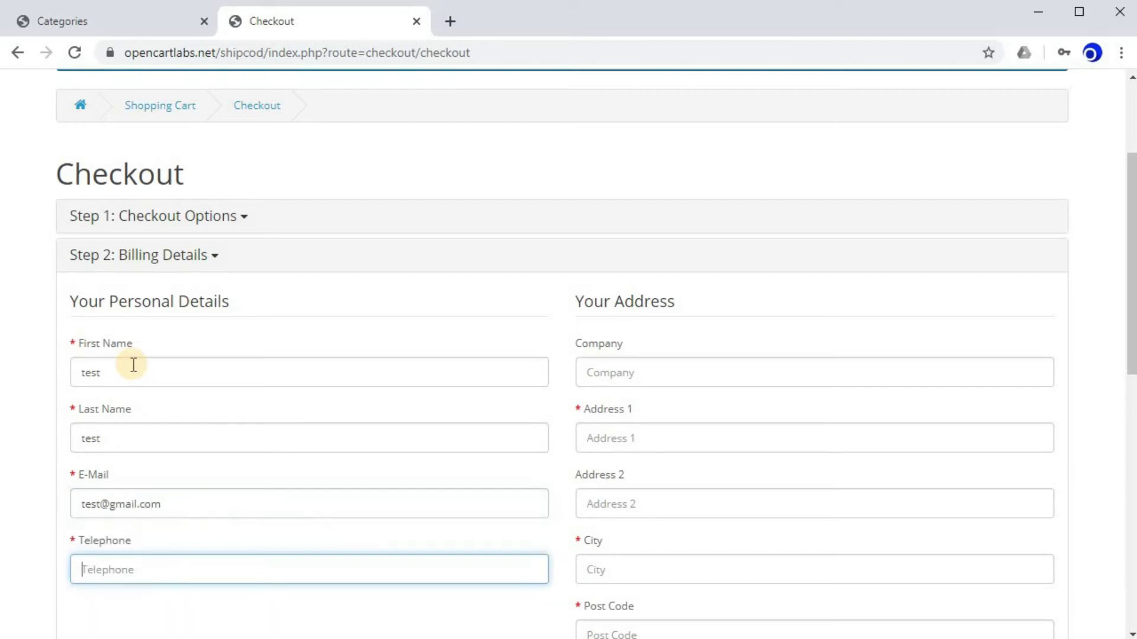
key(Tab)
Fill in the billing address, post code and region, then continue to the next step.
key(Tab)
text(test)
key(Tab)
key(Tab)
text(test)
key(Tab)
text(2101333)
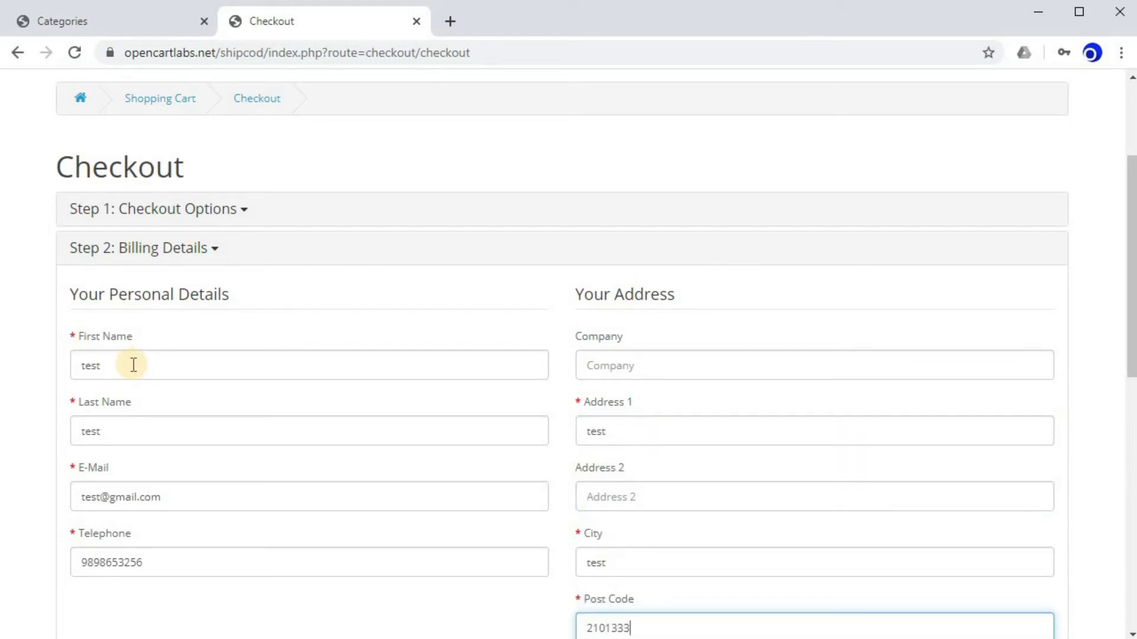
key(BackSpace)
scroll(132, 306, down, 1)
scroll(132, 306, down, 4)
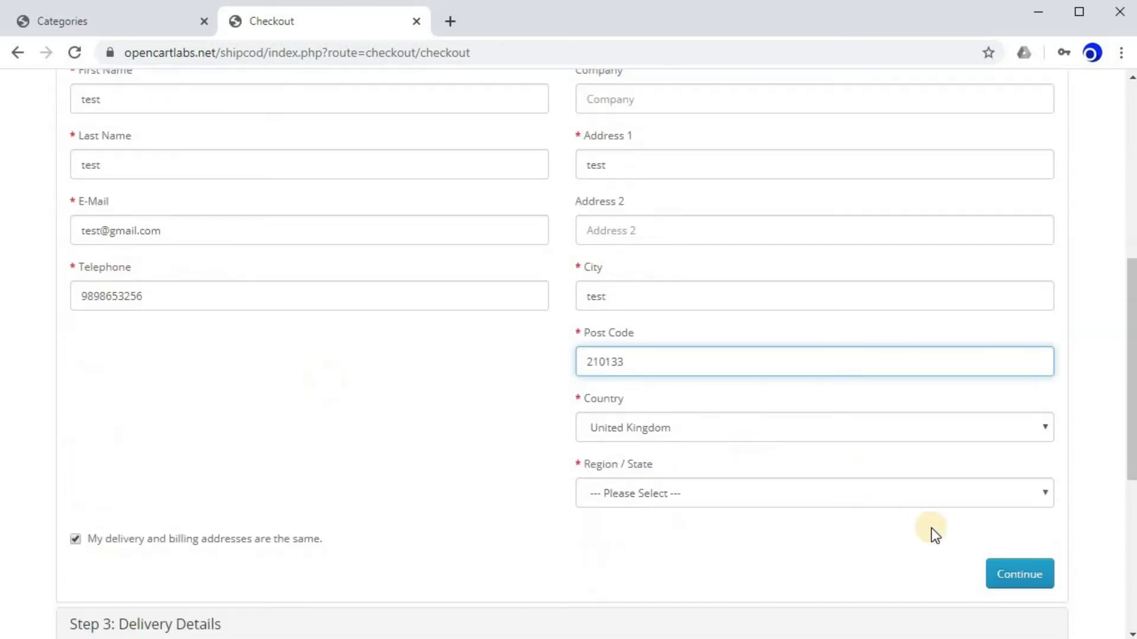
click(655, 484)
click(654, 405)
click(1018, 573)
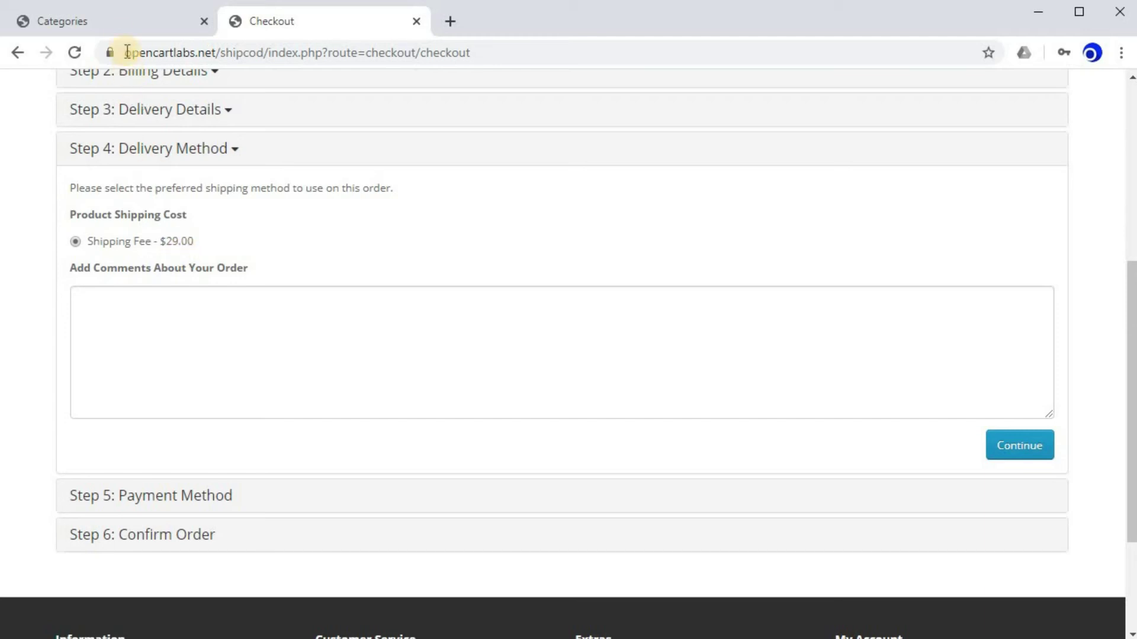
Switch back to the admin tab showing the category list.
click(116, 23)
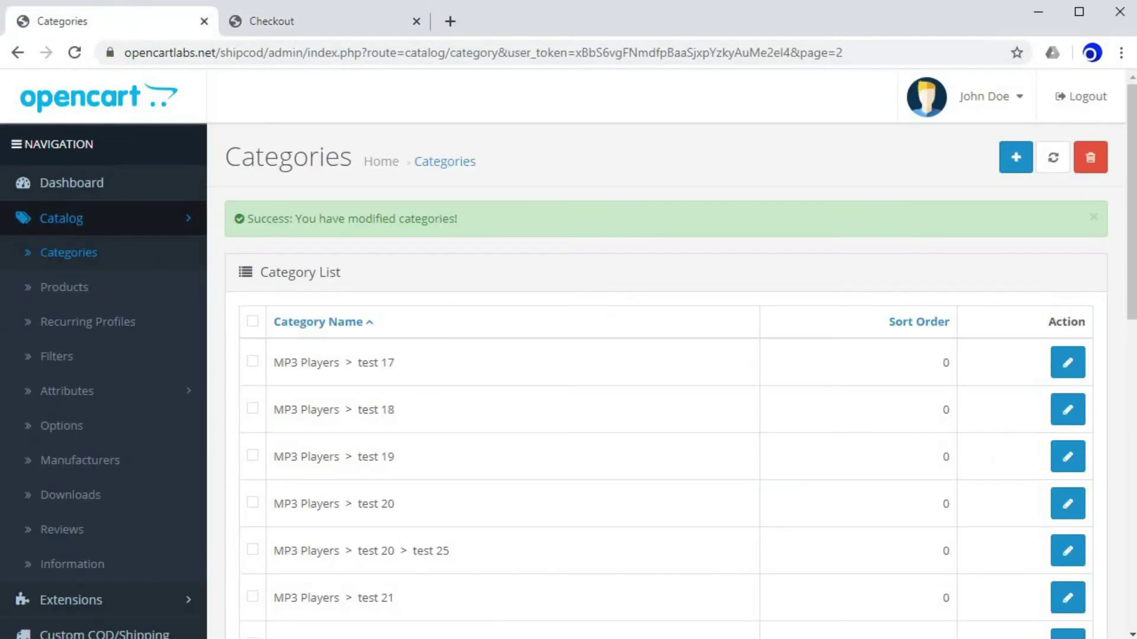
In Custom COD/Shipping, turn on Set COD Fee Per Category and save the settings.
click(104, 218)
click(122, 319)
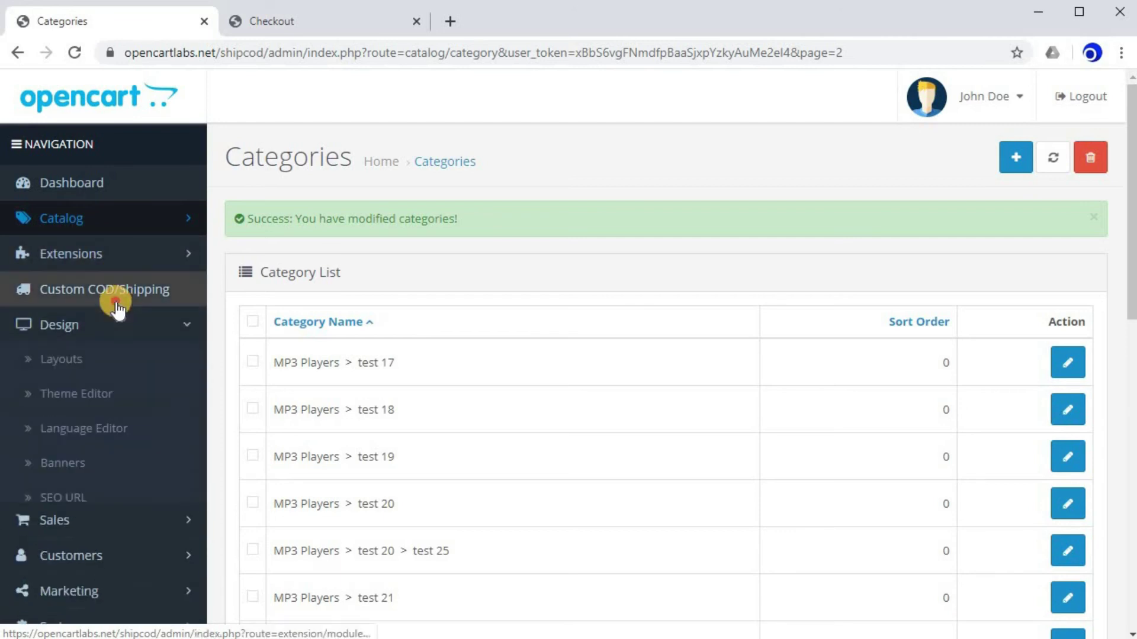
click(157, 281)
scroll(289, 411, down, 3)
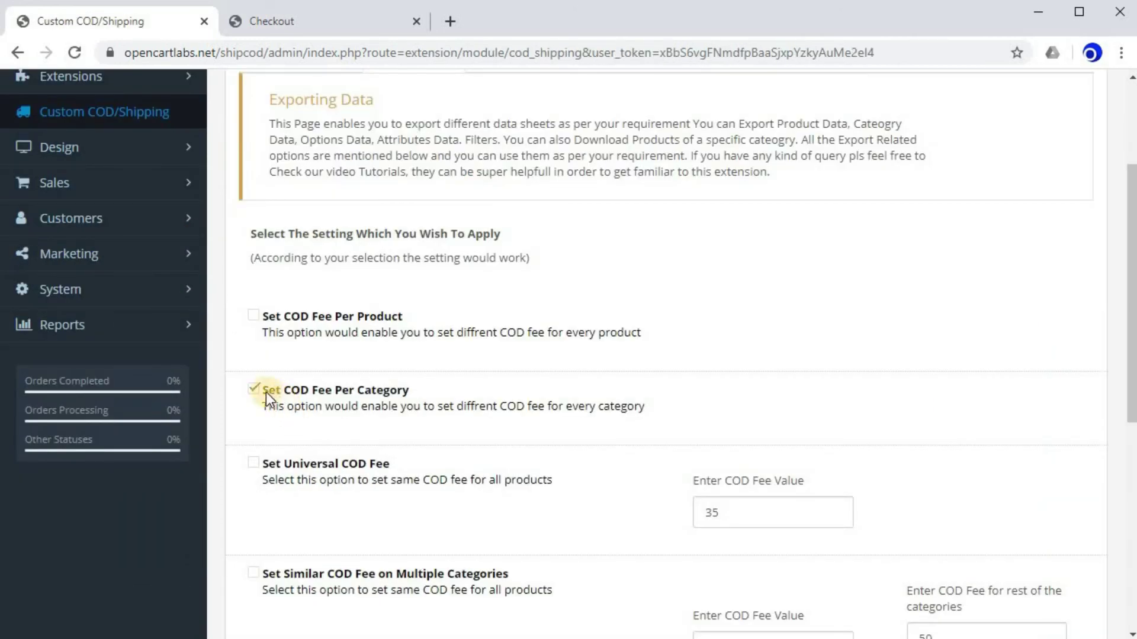
click(274, 390)
scroll(375, 287, up, 3)
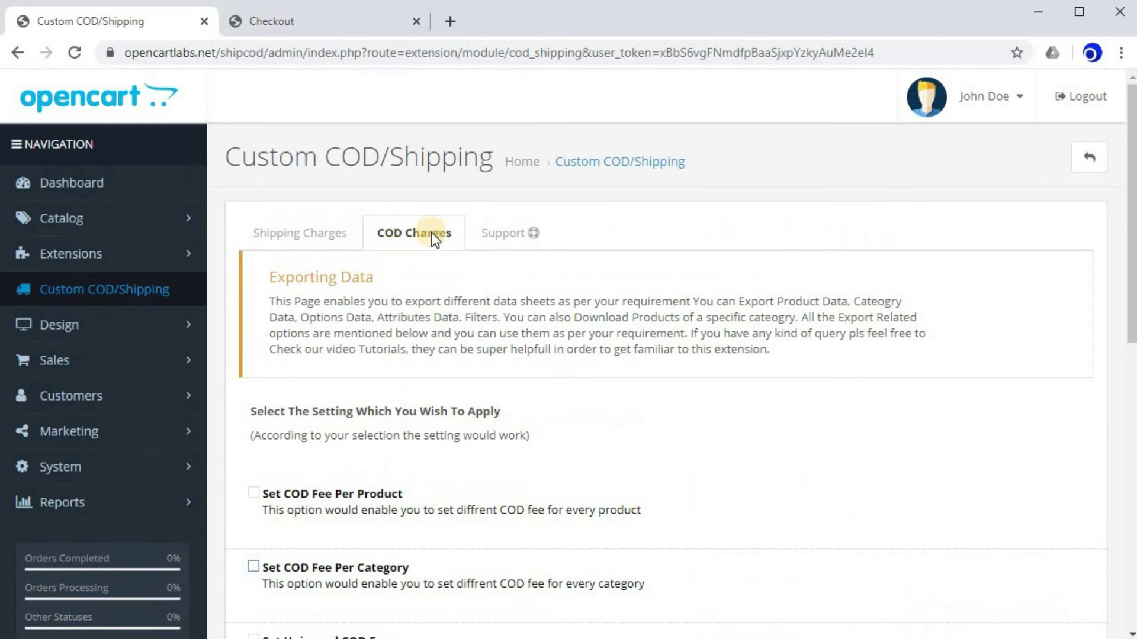
scroll(294, 310, down, 6)
scroll(310, 375, up, 3)
click(254, 389)
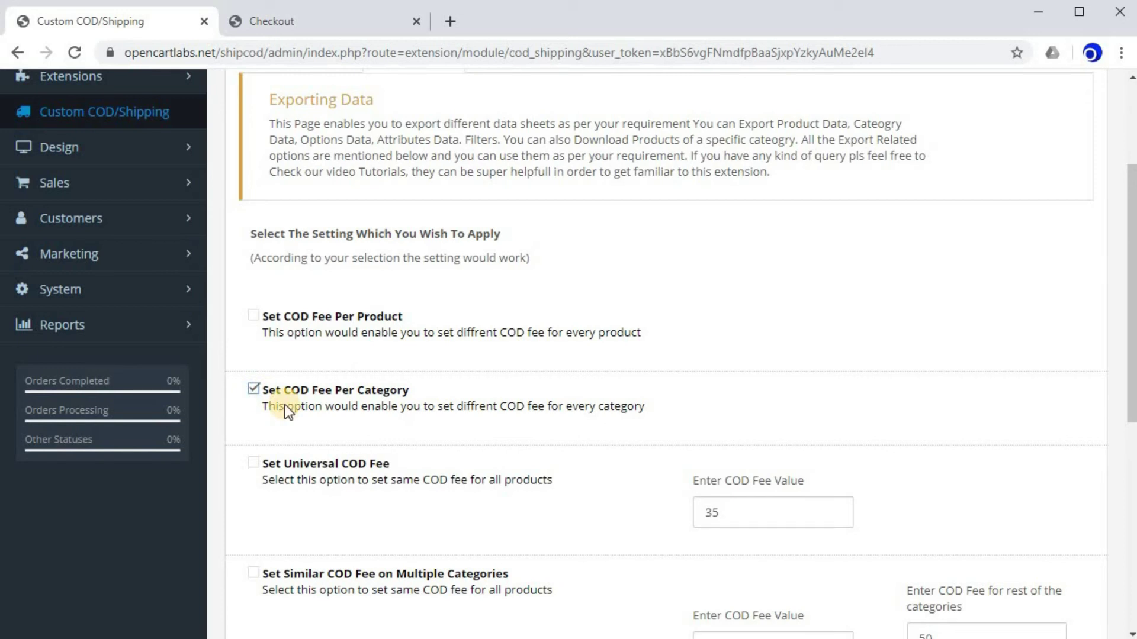
scroll(428, 403, up, 4)
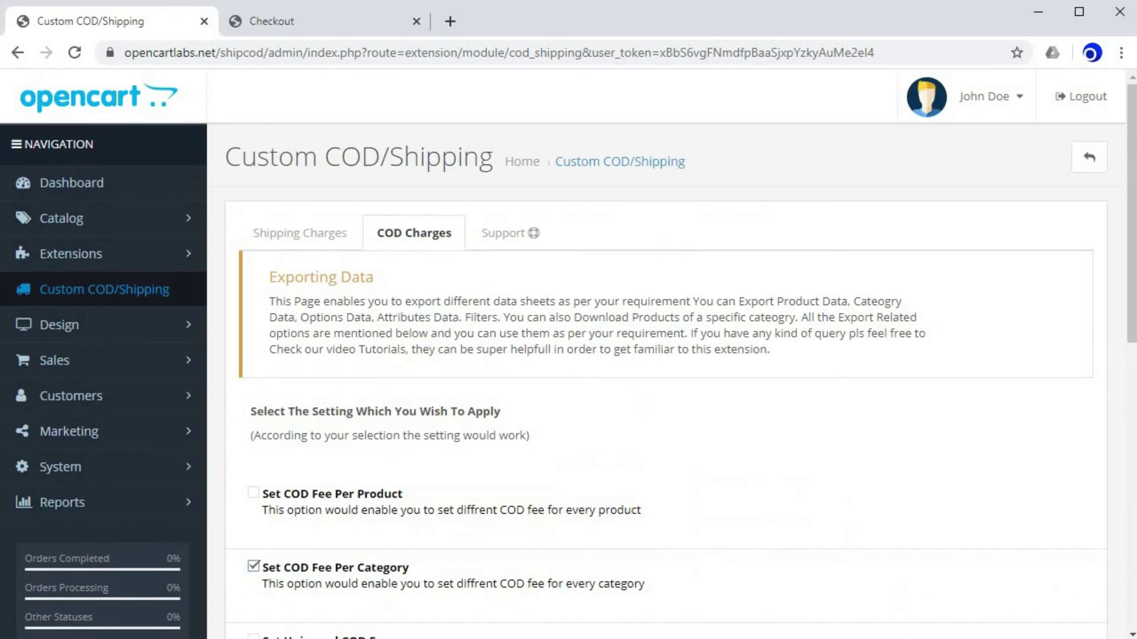
scroll(528, 360, down, 10)
click(299, 459)
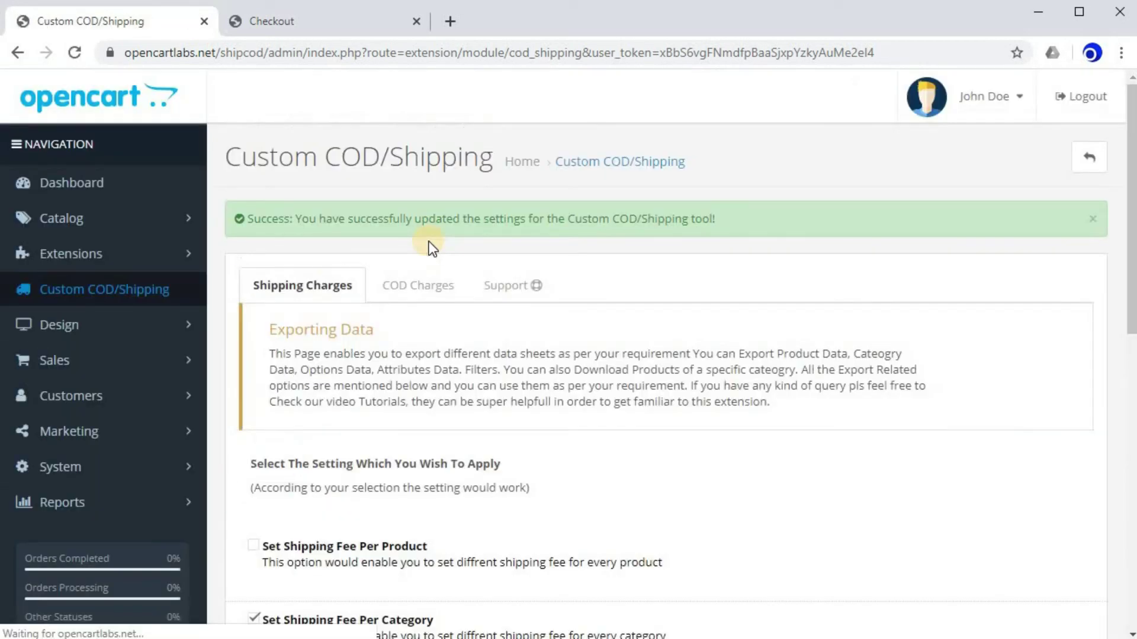
click(117, 221)
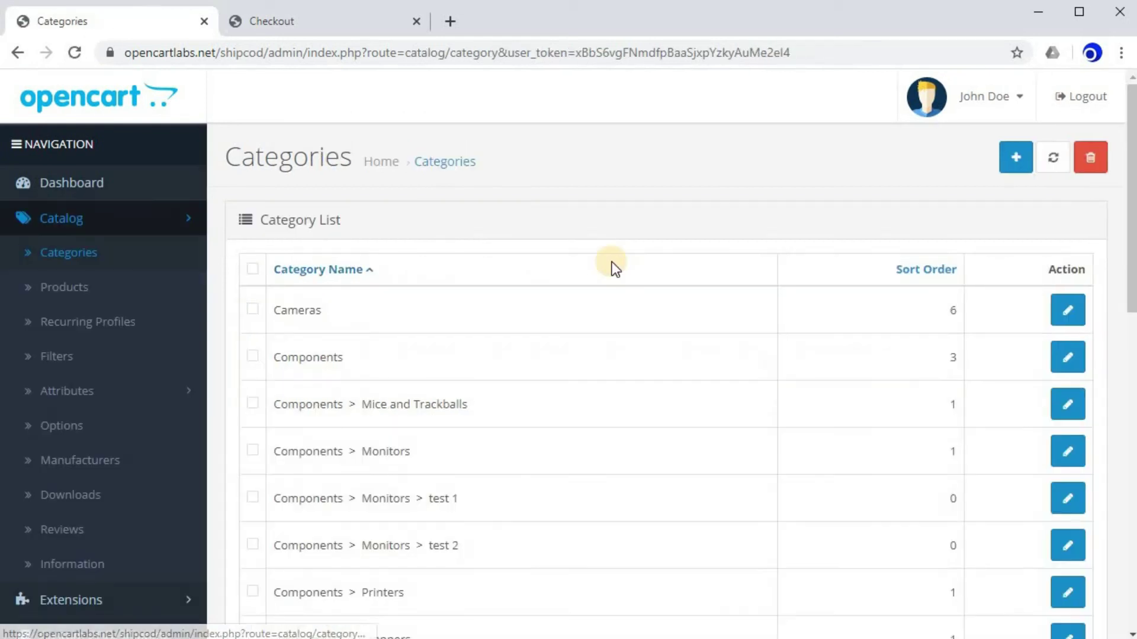
Edit Phones & PDAs, enter a COD Cost of 1 on its Data tab, and save.
scroll(613, 262, down, 15)
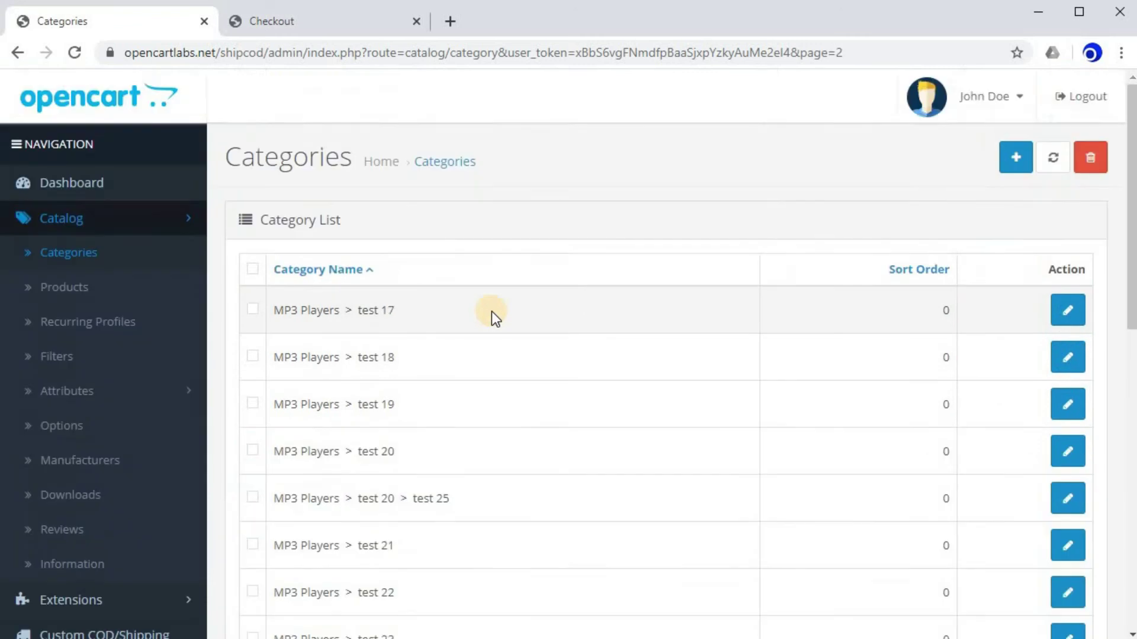
scroll(491, 313, down, 12)
click(1060, 319)
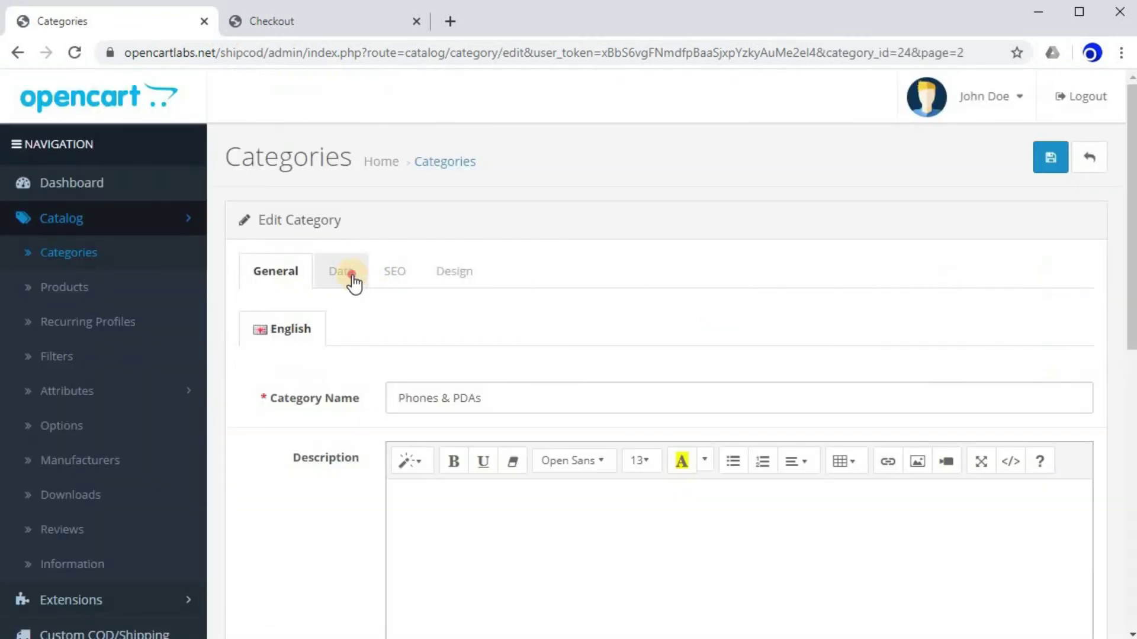
click(349, 278)
drag(306, 401, 369, 402)
click(304, 396)
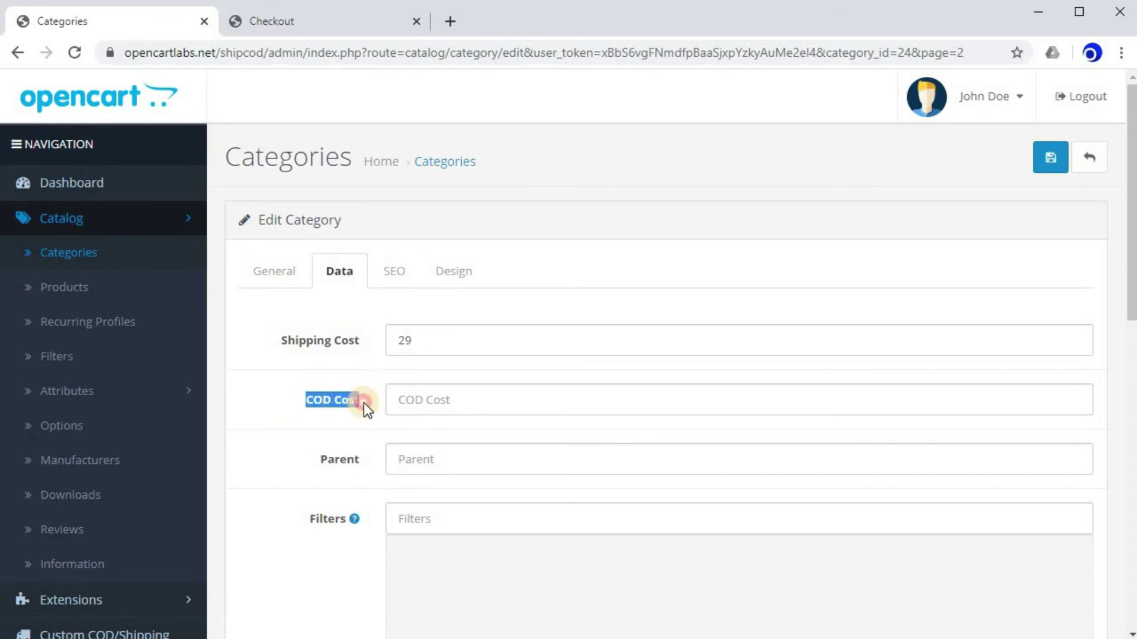
click(426, 400)
text(1)
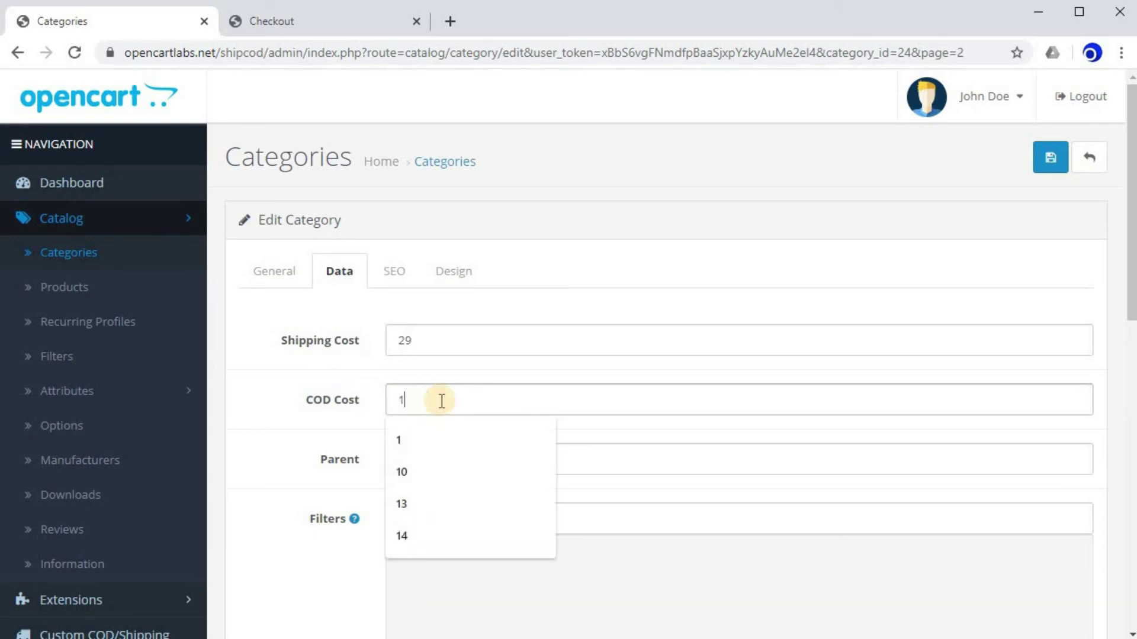
click(685, 242)
click(1057, 168)
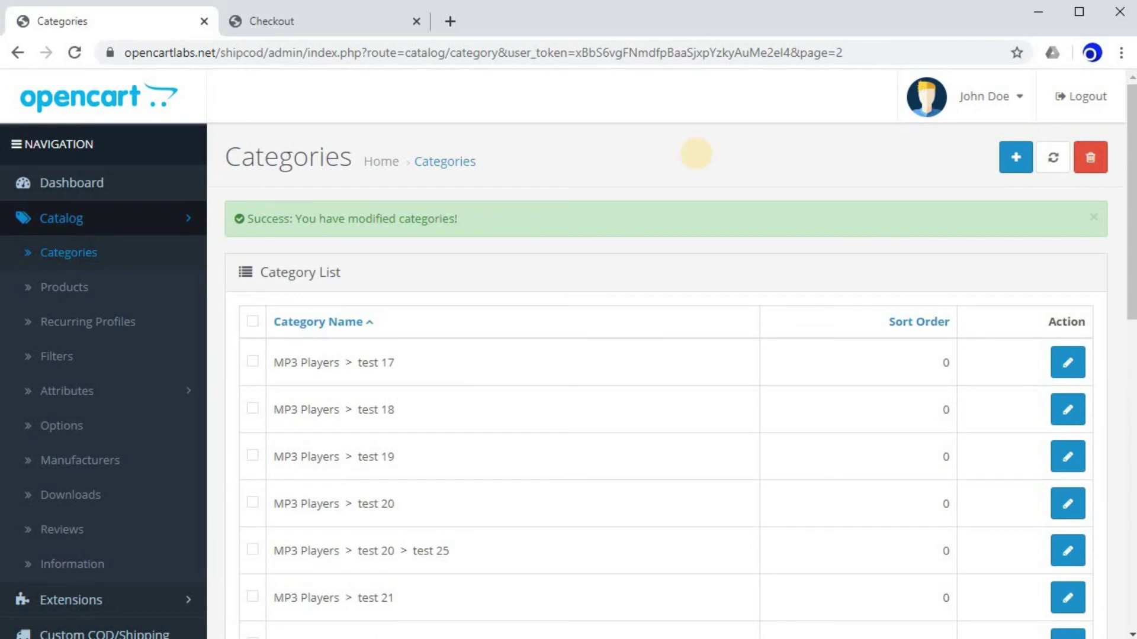
Reload the storefront and remove the HTC Touch HD from the cart.
click(313, 24)
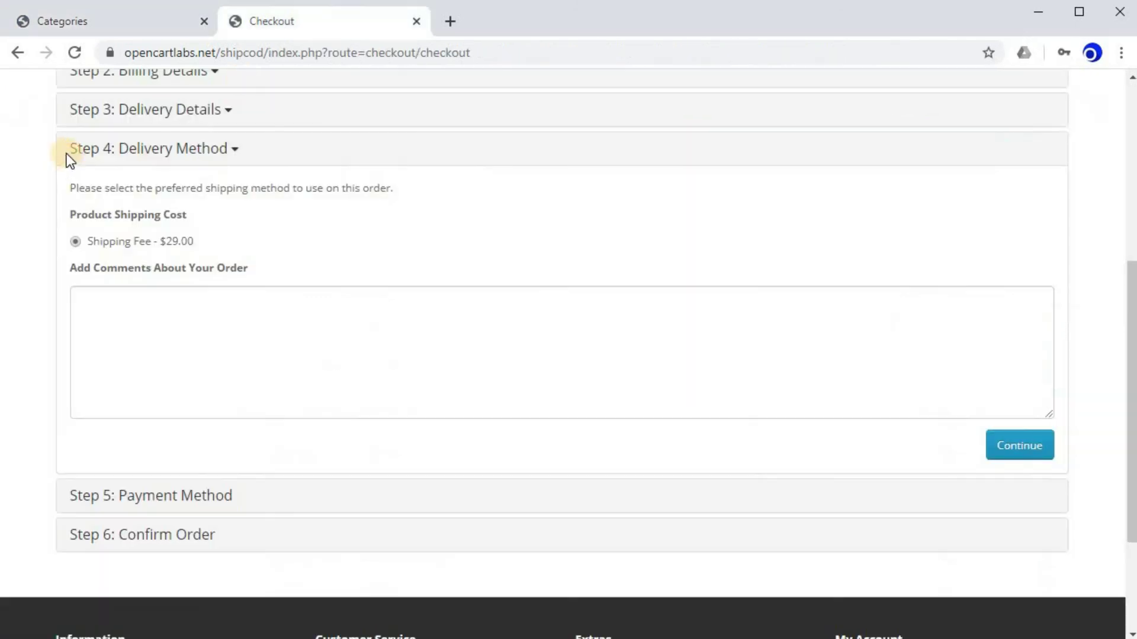
scroll(115, 182, up, 5)
key(F5)
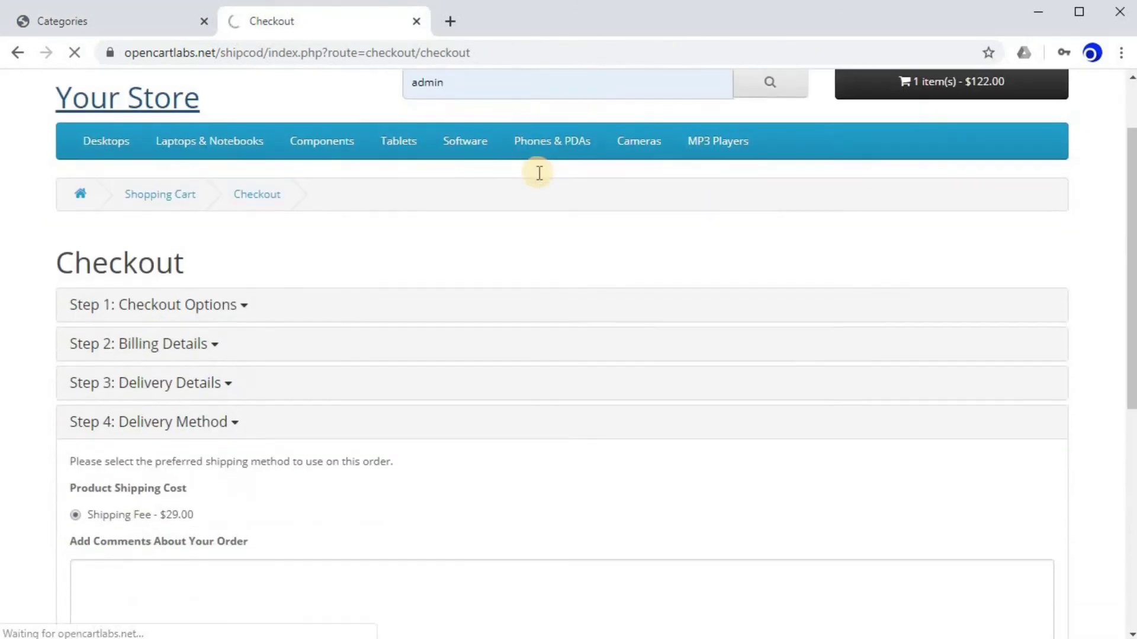
click(109, 27)
click(258, 24)
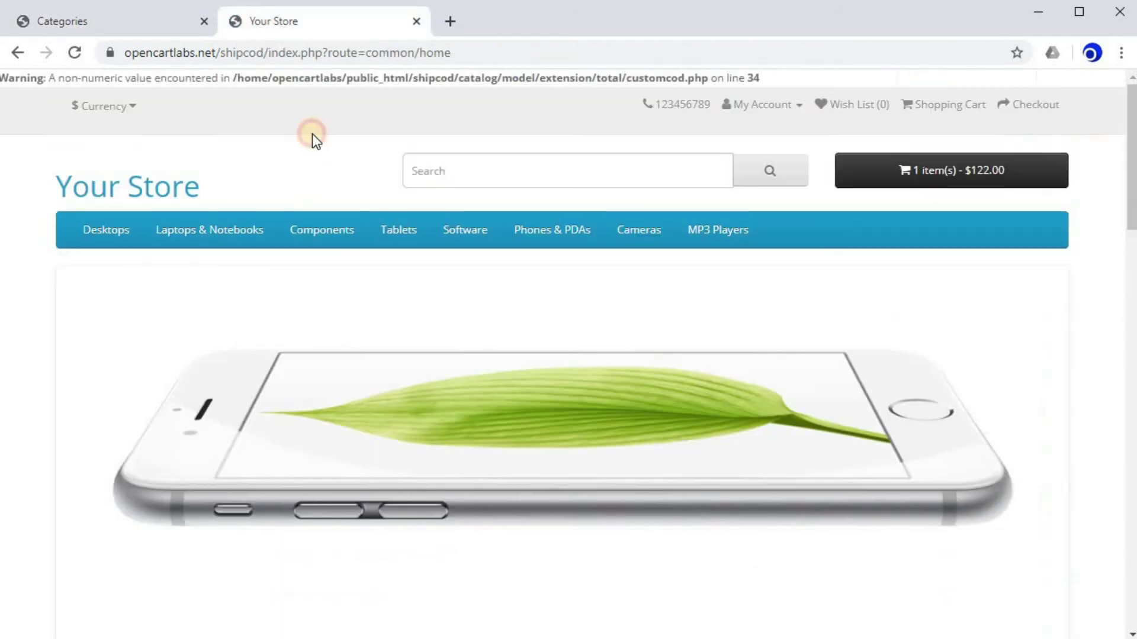
scroll(320, 142, down, 1)
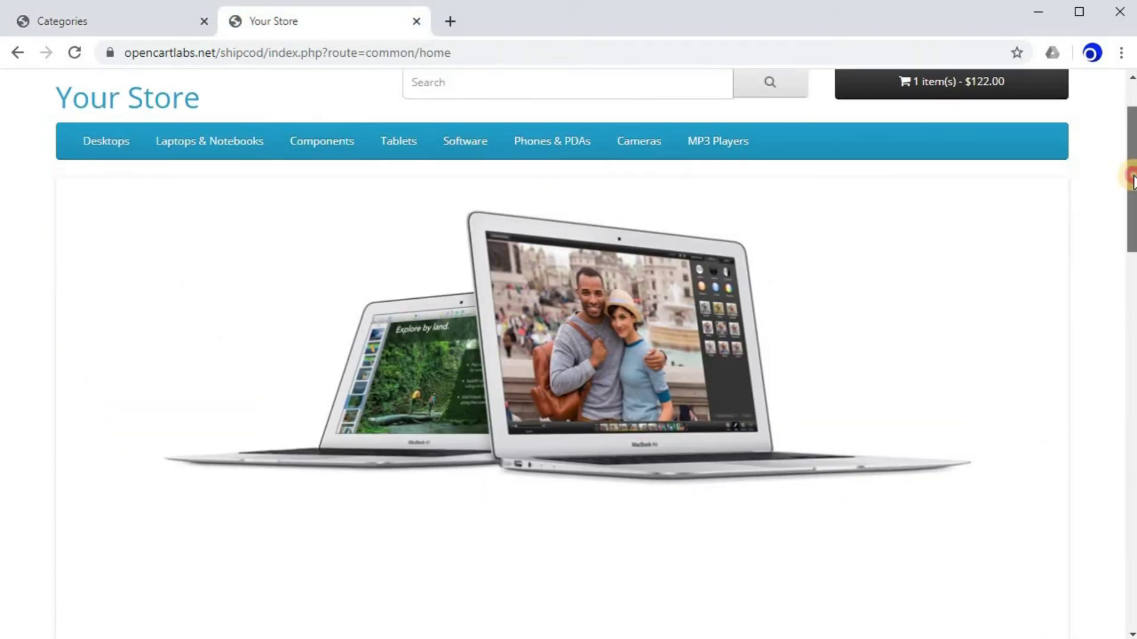
drag(1131, 185, 995, 152)
click(939, 108)
click(1039, 155)
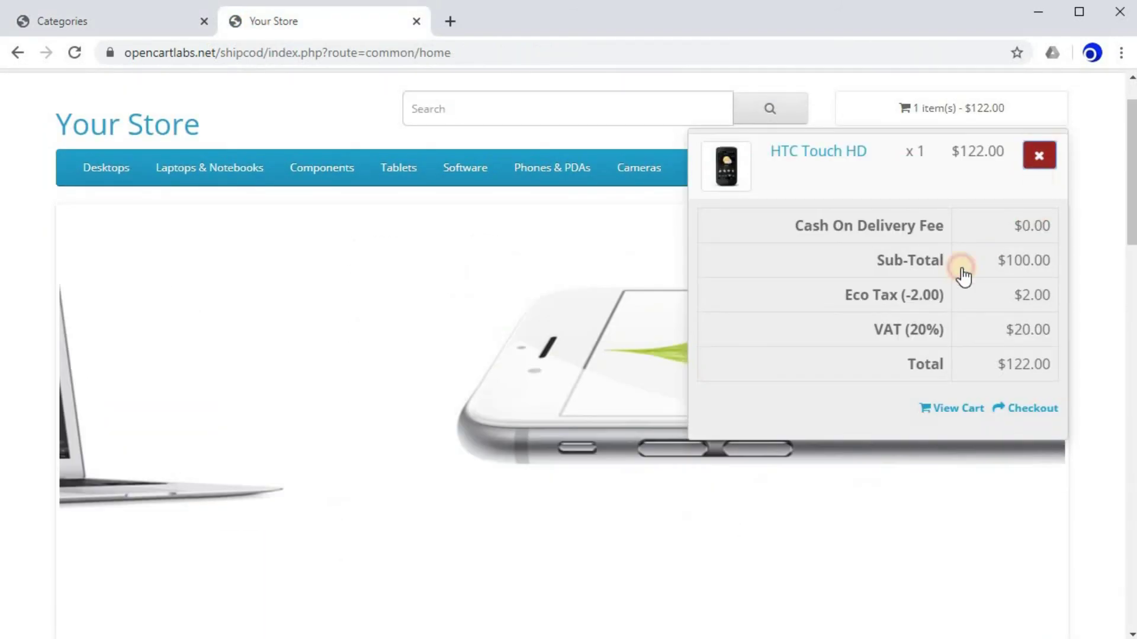
Re-add the HTC Touch HD from Phones & PDAs and proceed to checkout with the $1.00 COD fee.
click(553, 170)
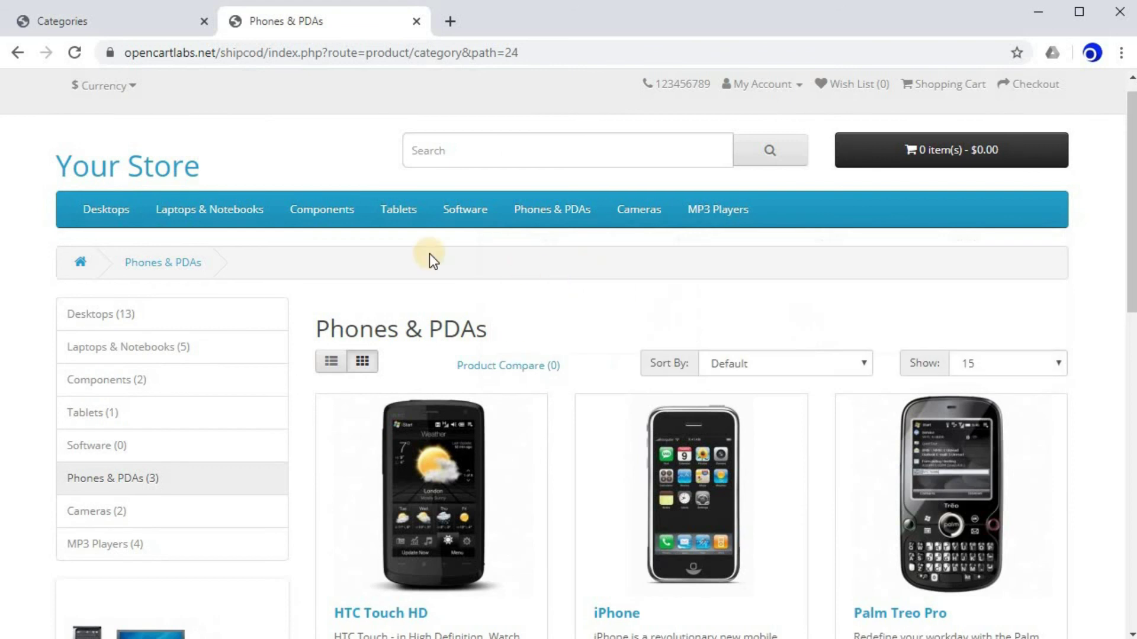
scroll(439, 259, down, 3)
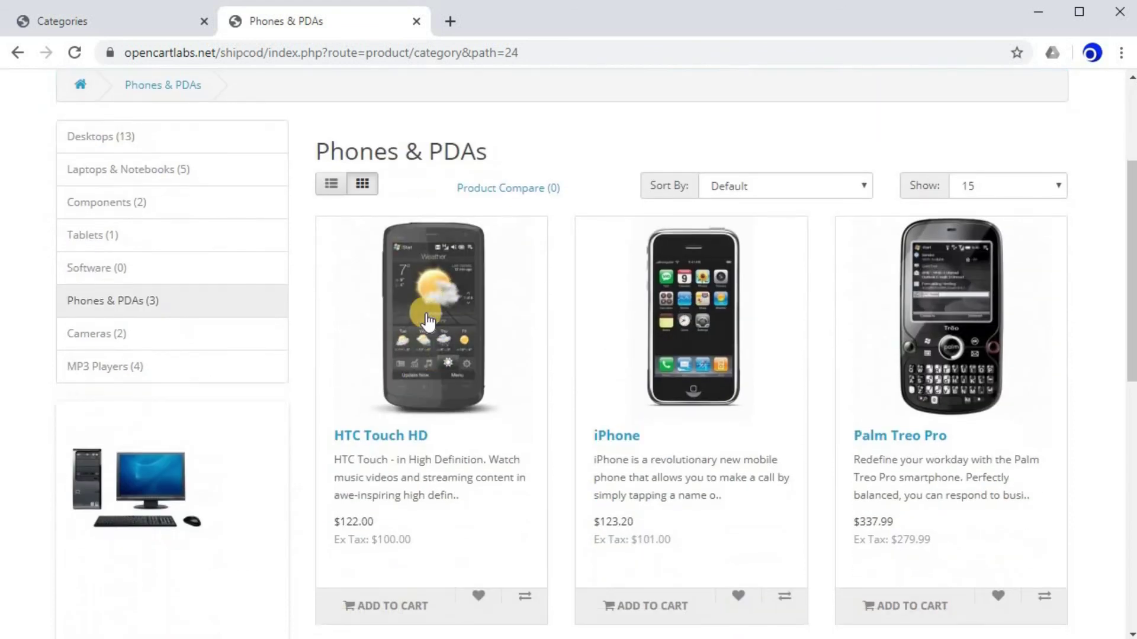
click(443, 324)
scroll(1025, 336, down, 3)
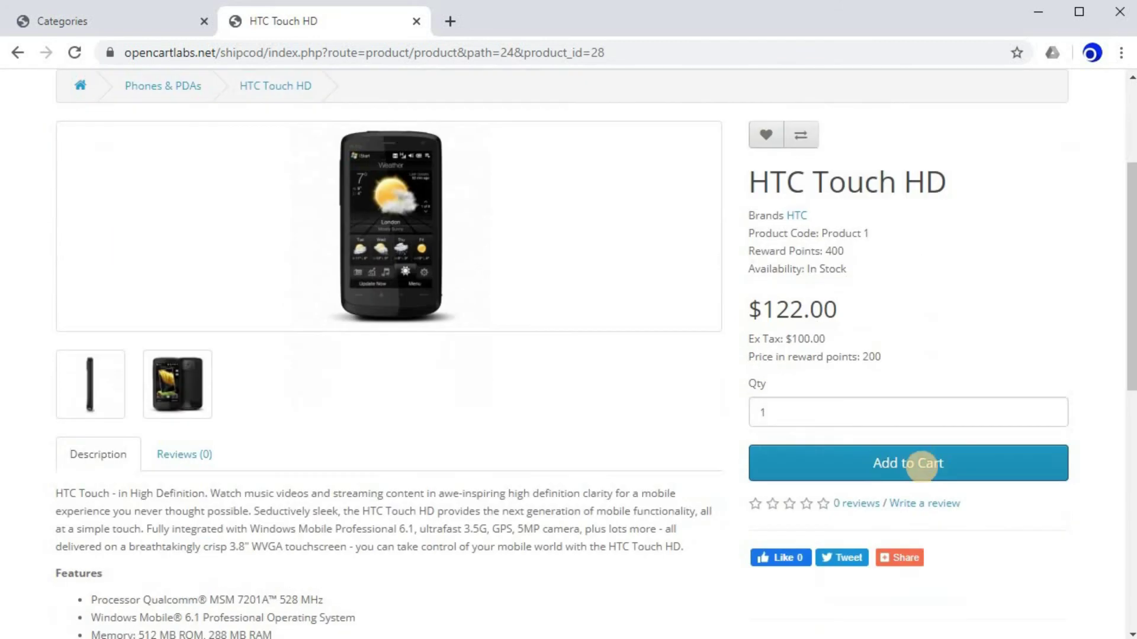
click(893, 468)
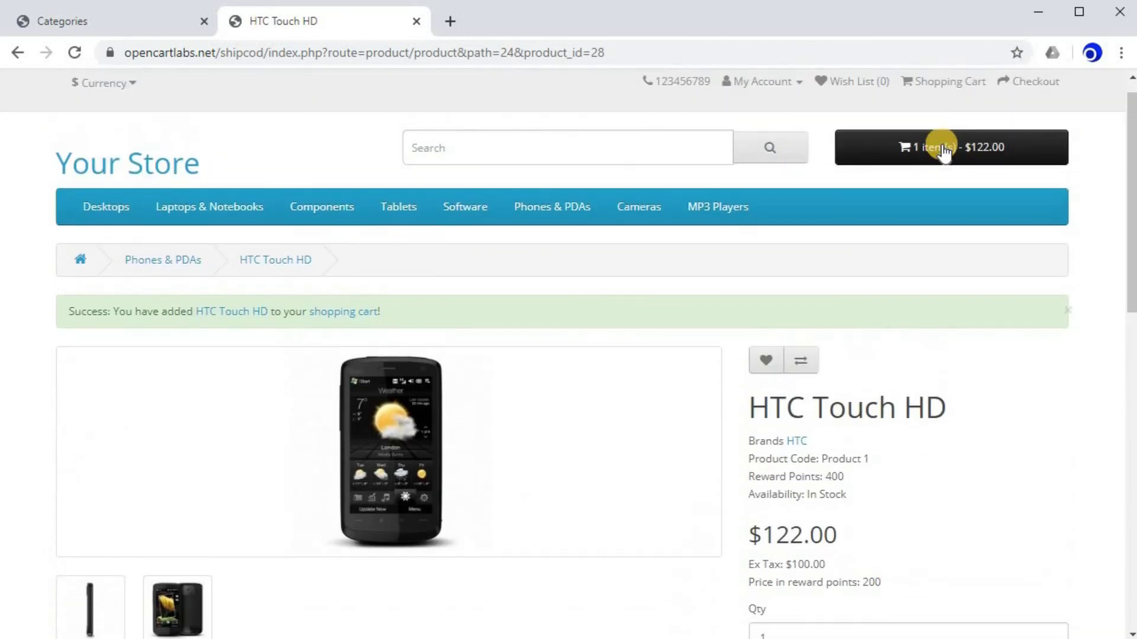
click(939, 145)
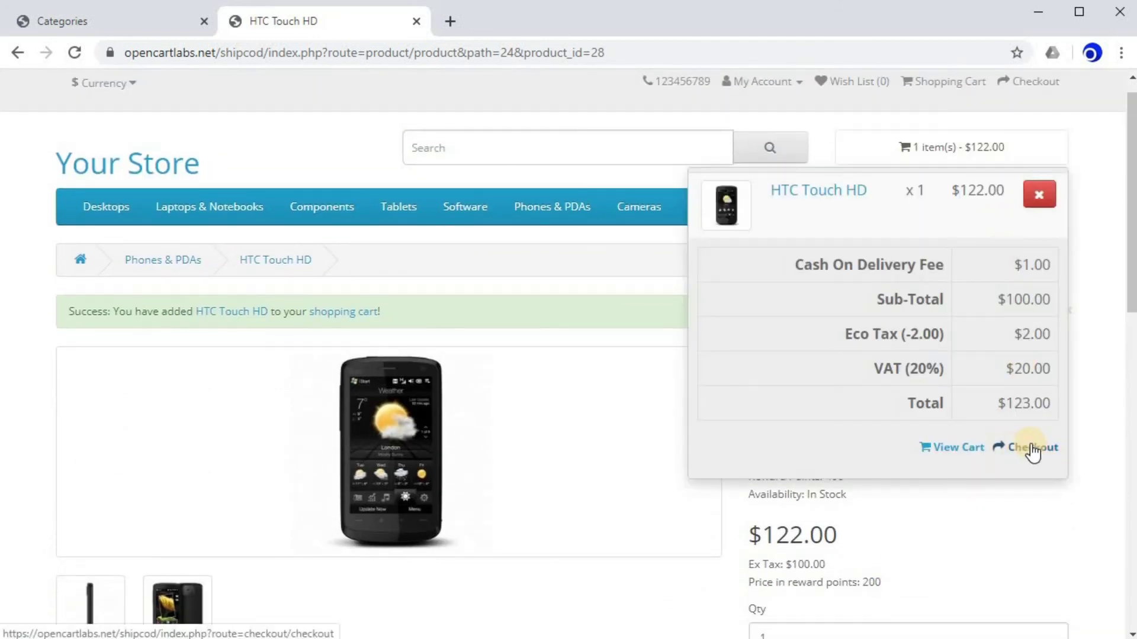
click(1016, 449)
Check out as a guest and submit the billing details.
scroll(385, 357, down, 3)
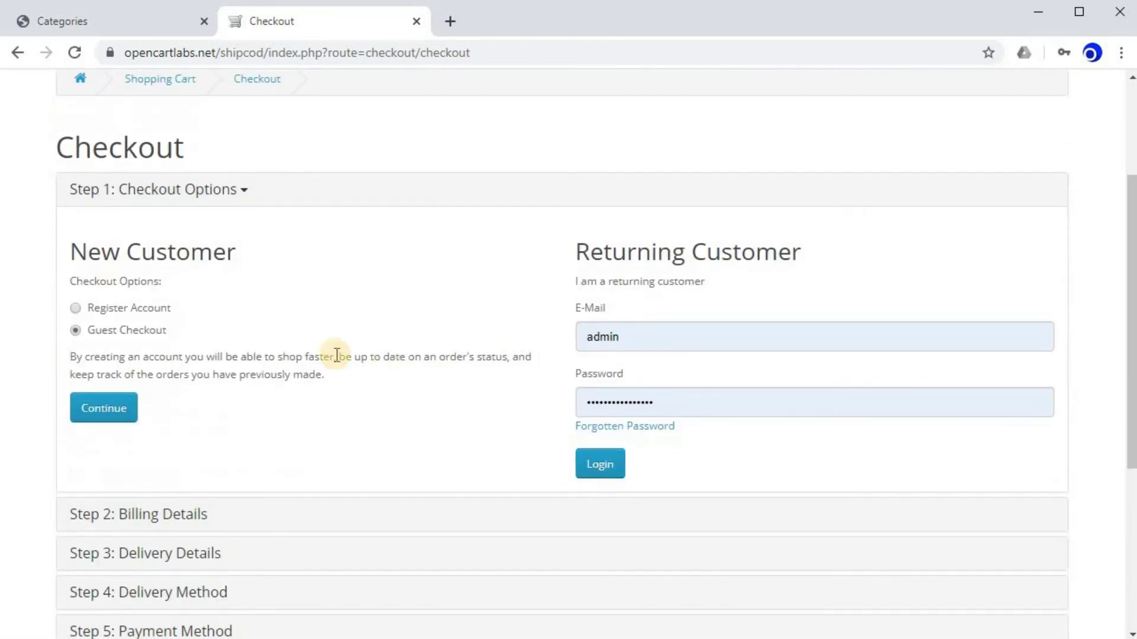
click(108, 410)
scroll(354, 301, down, 3)
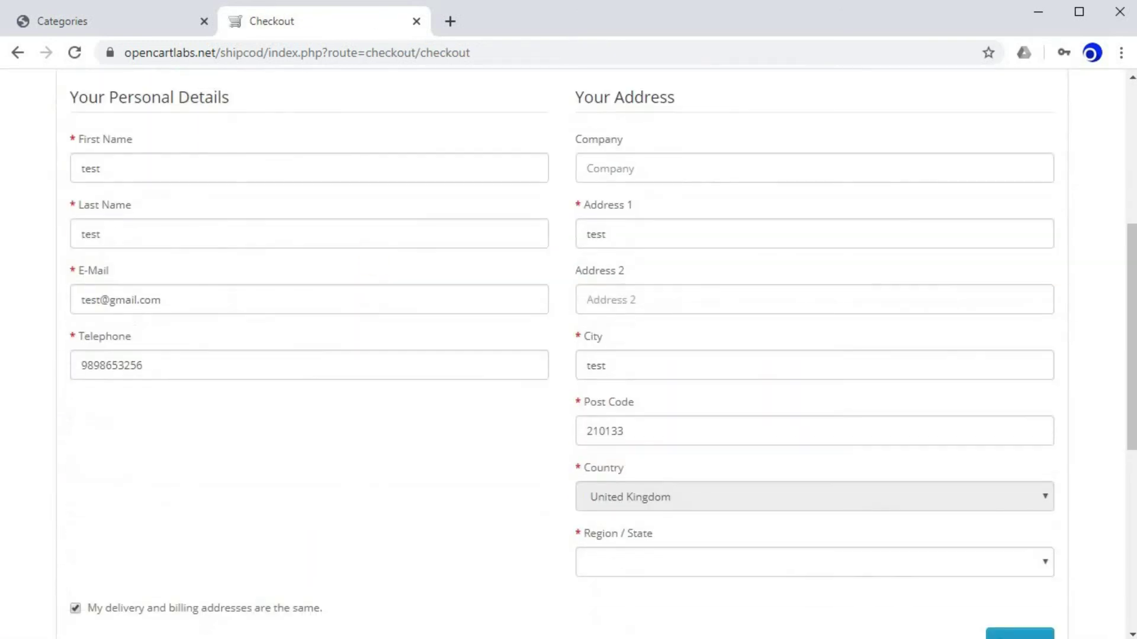
scroll(684, 414, down, 5)
click(1001, 376)
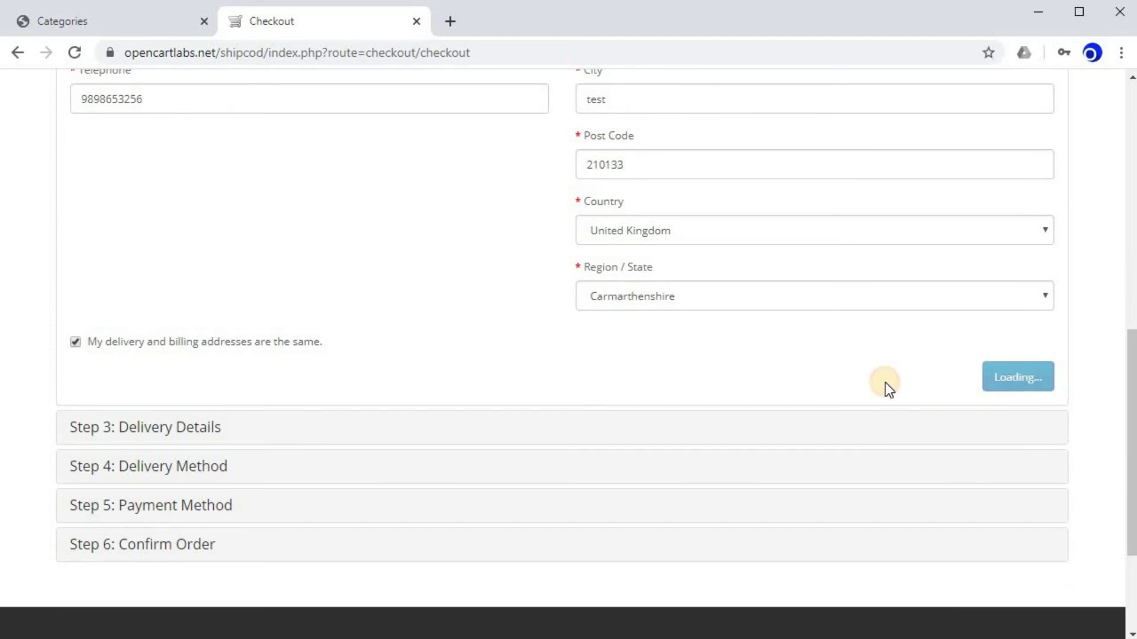
Accept the $29.00 shipping method, agree to the terms, and continue past payment.
scroll(885, 382, up, 2)
click(1030, 473)
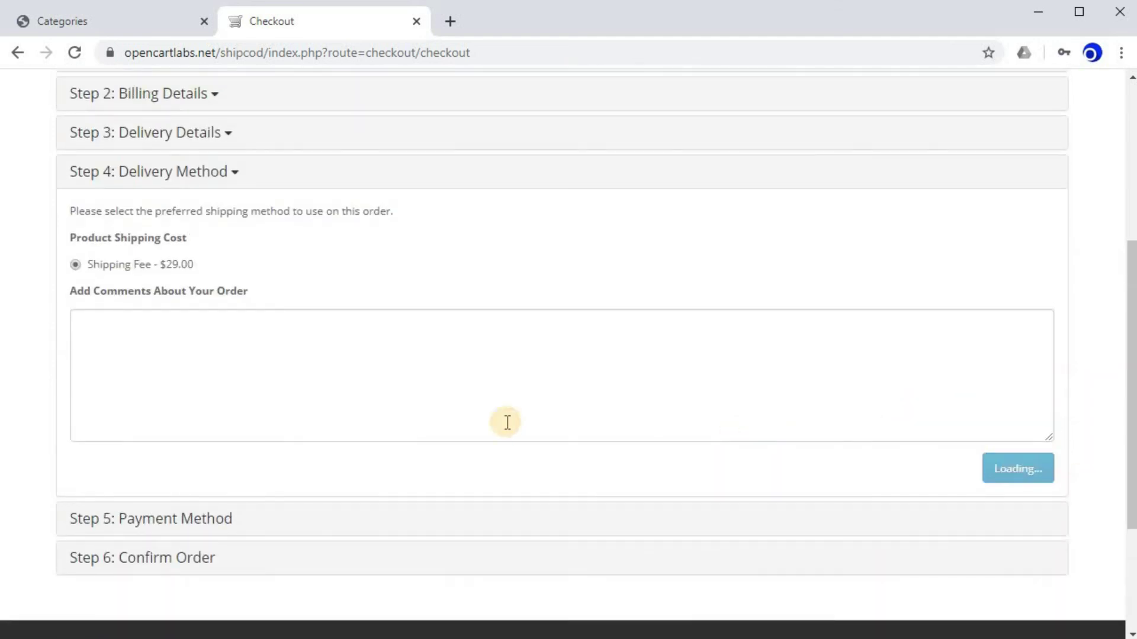
click(971, 478)
click(1002, 491)
Highlight the $1.00 Cash On Delivery Fee line in the Confirm Order totals.
scroll(545, 356, down, 1)
scroll(546, 356, down, 1)
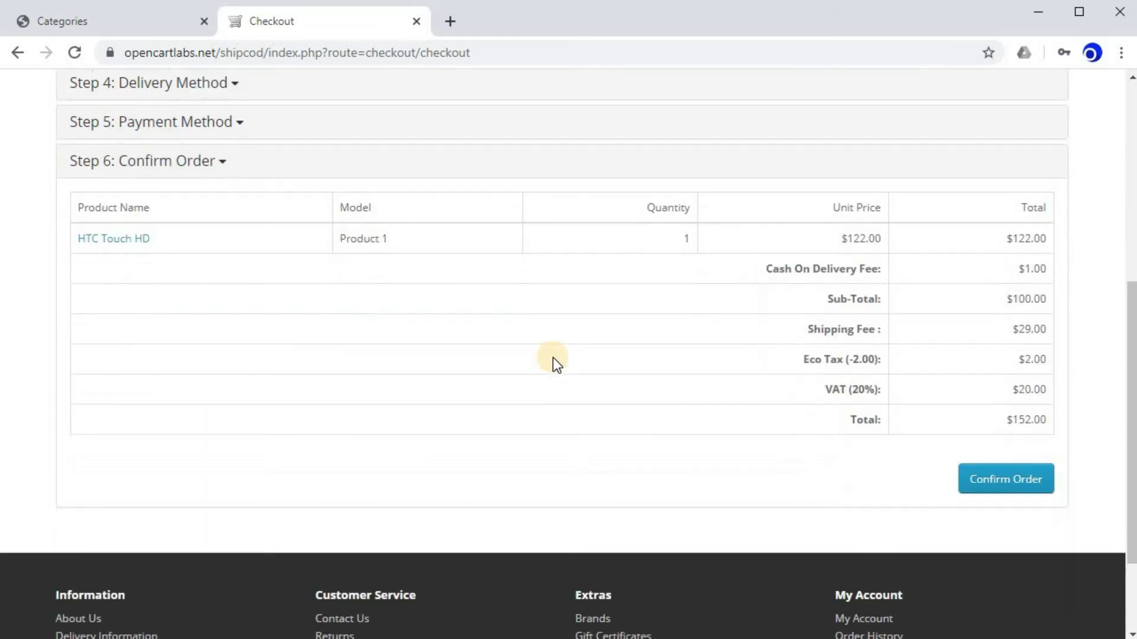
click(819, 275)
triple_click(819, 275)
click(1012, 270)
drag(1011, 269, 1050, 269)
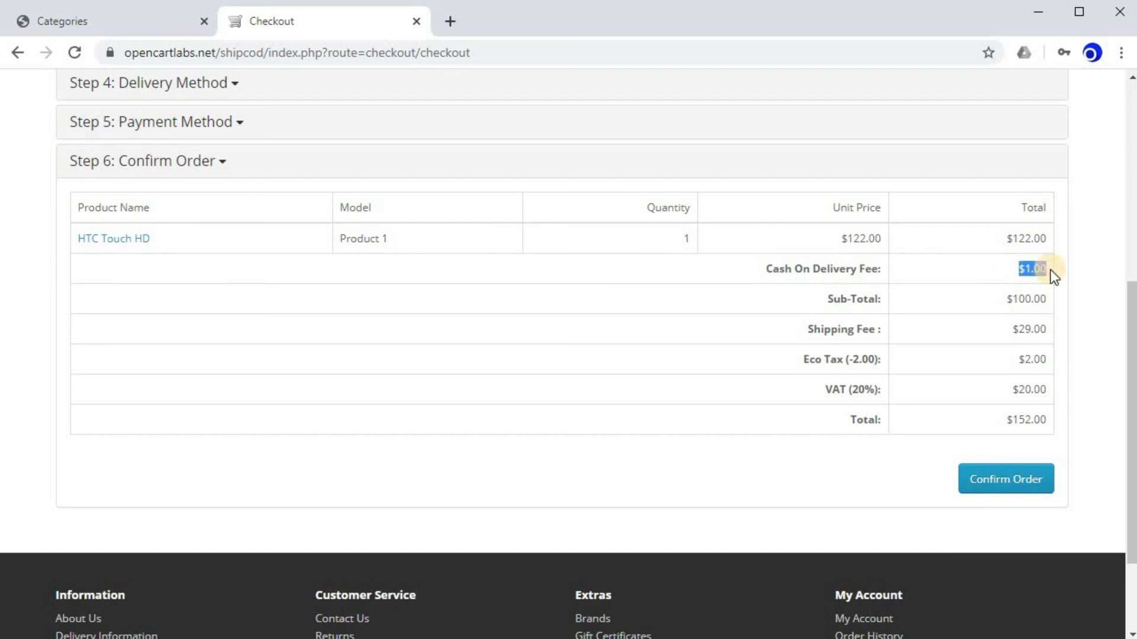